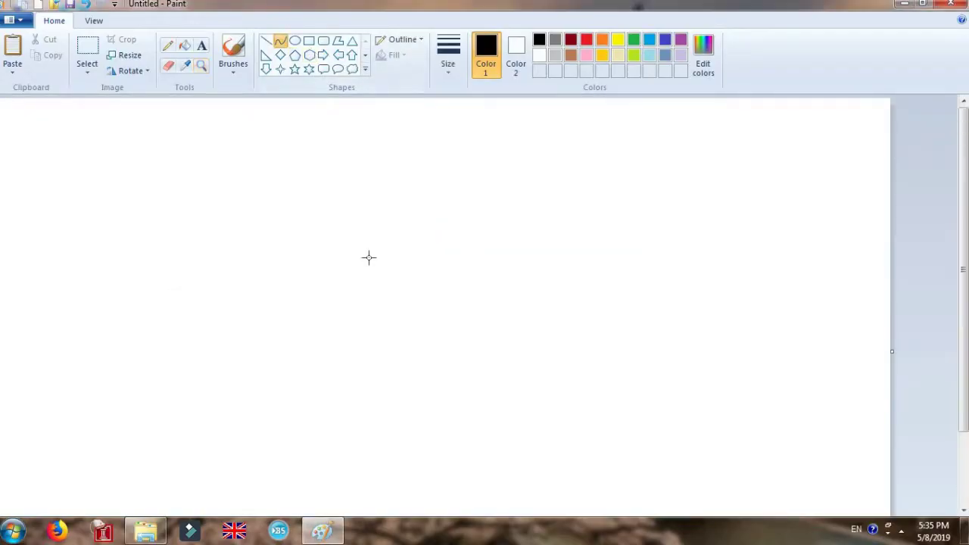
Draw the upper eyelid as an upward-arched black curve using the Curve tool at the thickest line width.
{"action": "left_click_drag", "start_coordinate": [494, 259], "coordinate": [635, 261]}
{"action": "left_click", "coordinate": [85, 5]}
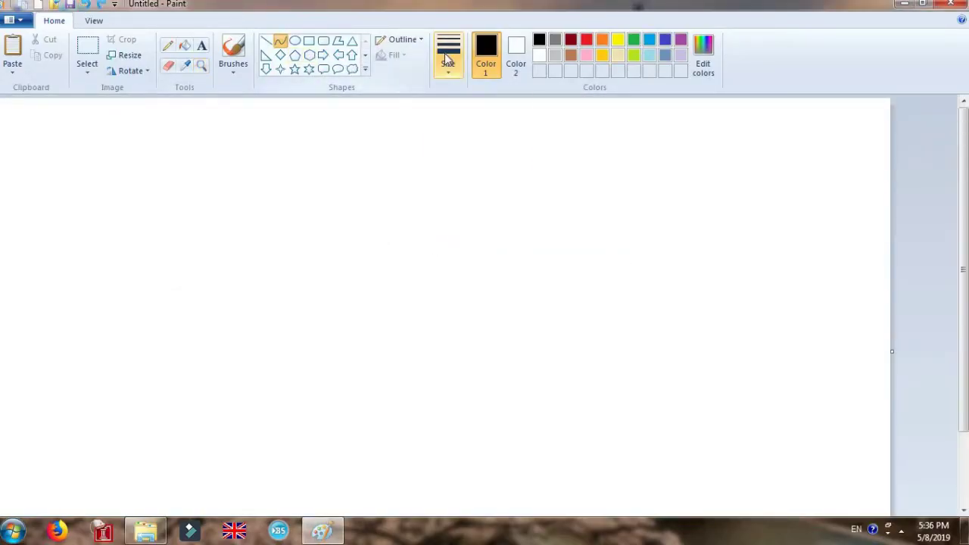
{"action": "left_click", "coordinate": [449, 59]}
{"action": "left_click", "coordinate": [481, 184]}
{"action": "mouse_move", "coordinate": [427, 263]}
{"action": "left_mouse_down"}
{"action": "mouse_move", "coordinate": [582, 277]}
{"action": "mouse_move", "coordinate": [454, 229]}
{"action": "left_mouse_up"}
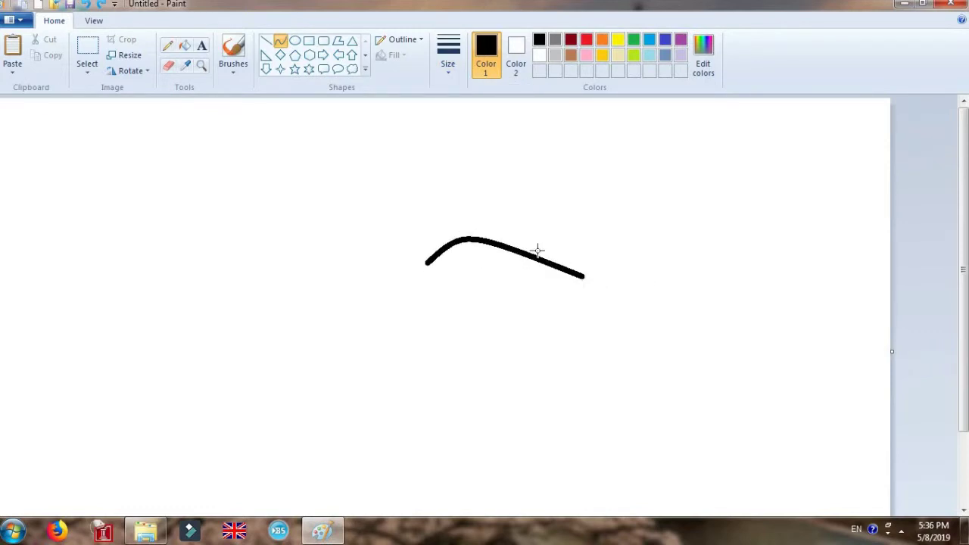
{"action": "left_click_drag", "start_coordinate": [537, 250], "coordinate": [551, 242]}
Draw the lower eyelid as a thick black curve bowed downward, well below the upper eyelid.
{"action": "scroll", "coordinate": [463, 173], "scroll_direction": "down", "scroll_amount": 3}
{"action": "left_click", "coordinate": [202, 67]}
{"action": "left_click", "coordinate": [485, 163]}
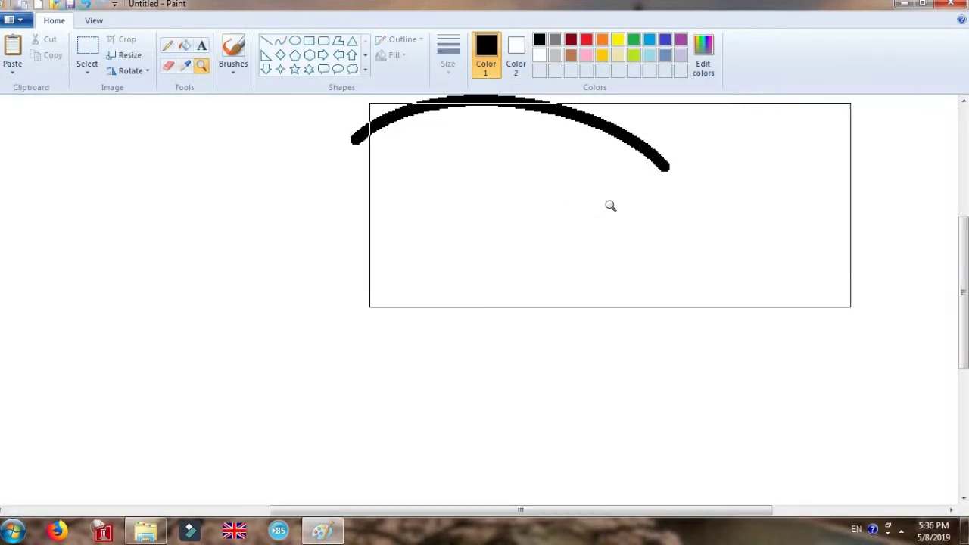
{"action": "left_click", "coordinate": [281, 41]}
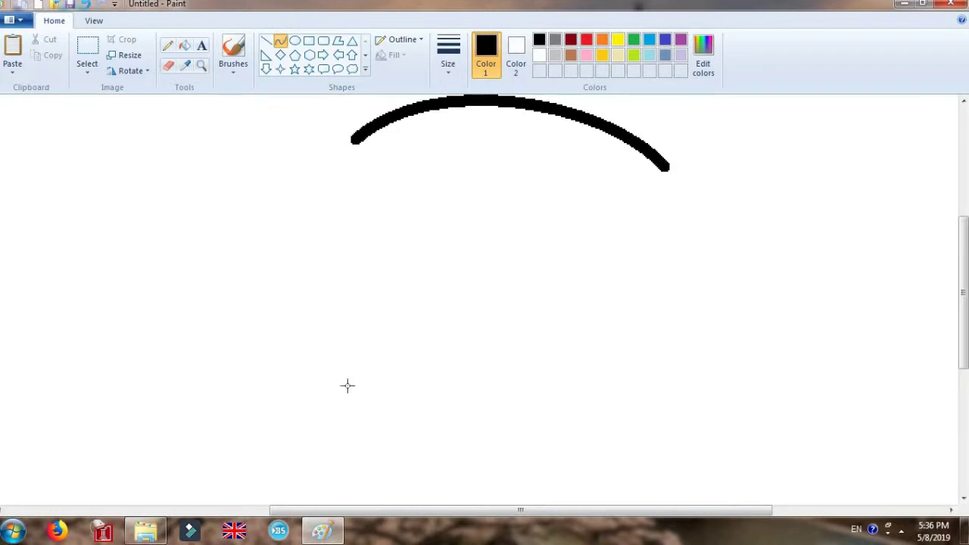
{"action": "left_click_drag", "start_coordinate": [334, 386], "coordinate": [625, 388]}
{"action": "left_click_drag", "start_coordinate": [475, 392], "coordinate": [601, 396]}
Draw an outward-bowed guide curve joining the left ends of the upper and lower eyelids at the thinnest line width.
{"action": "left_click", "coordinate": [459, 68]}
{"action": "left_click", "coordinate": [462, 152]}
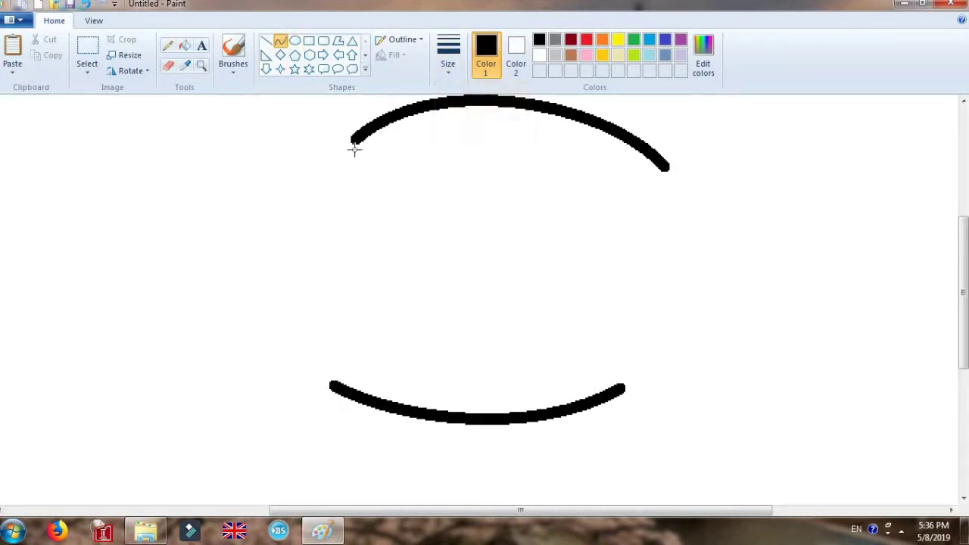
{"action": "left_click_drag", "start_coordinate": [327, 297], "coordinate": [332, 383]}
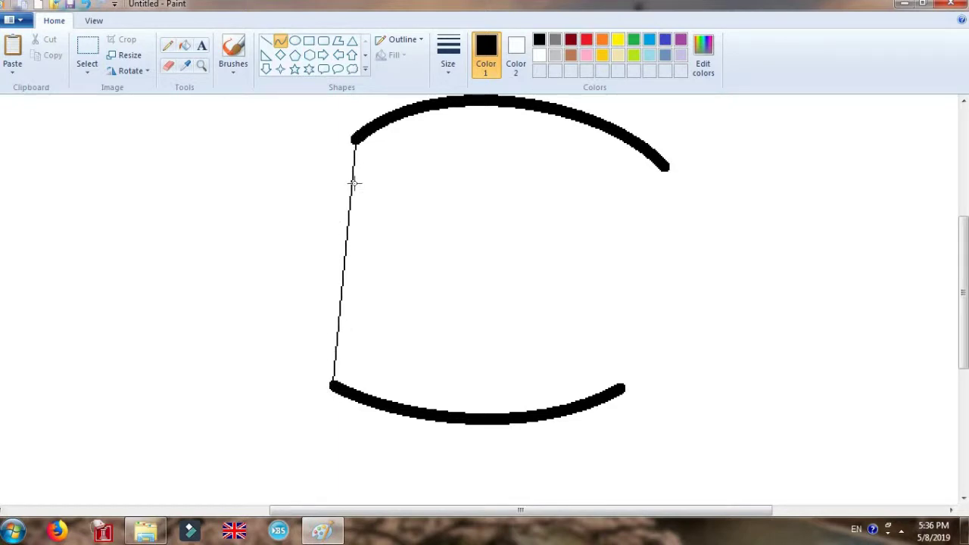
{"action": "left_click", "coordinate": [85, 4]}
{"action": "left_click", "coordinate": [449, 68]}
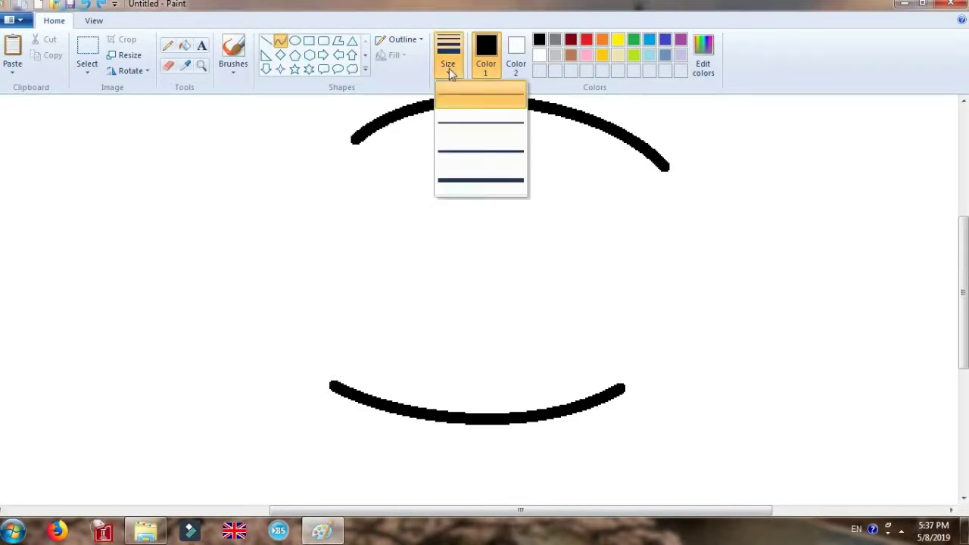
{"action": "left_click", "coordinate": [371, 140]}
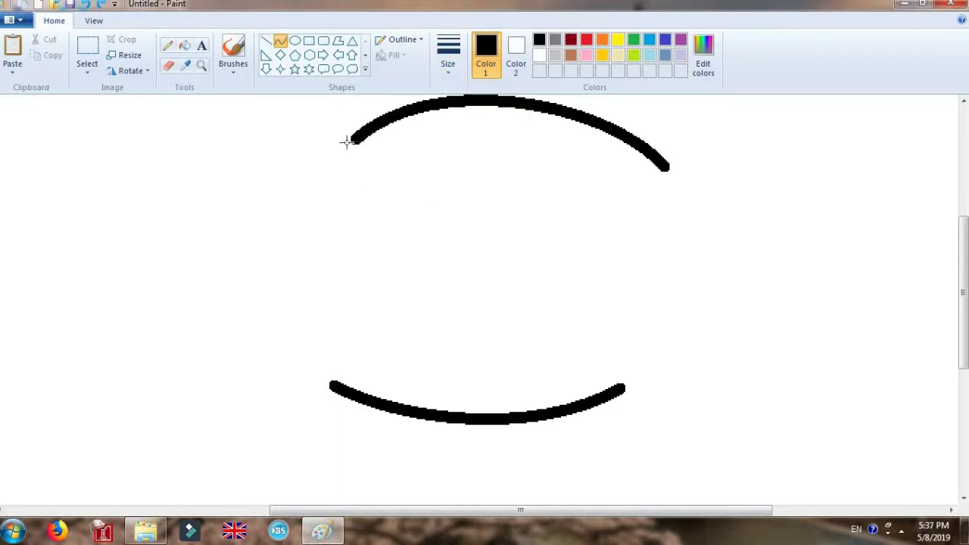
{"action": "left_click_drag", "start_coordinate": [347, 142], "coordinate": [333, 384]}
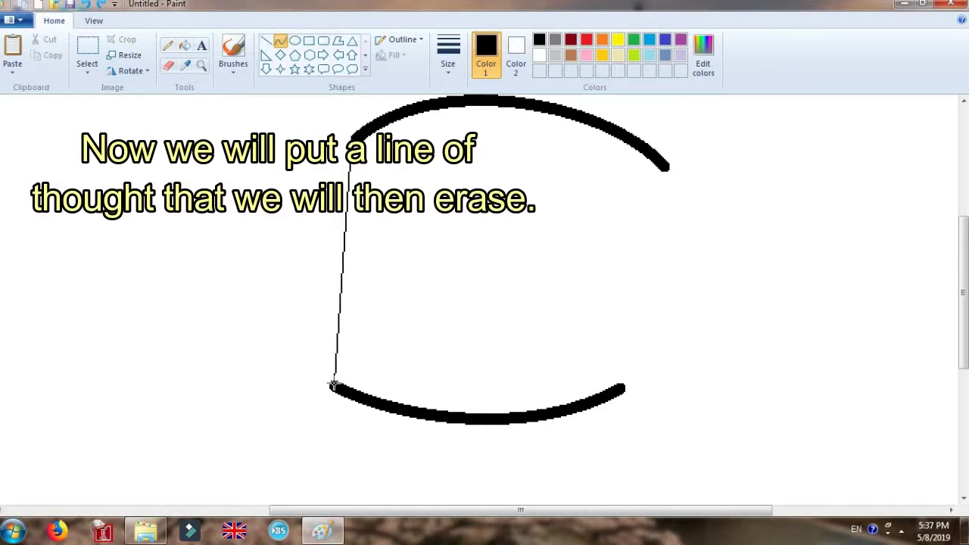
{"action": "left_click_drag", "start_coordinate": [349, 179], "coordinate": [331, 182]}
{"action": "left_click_drag", "start_coordinate": [319, 246], "coordinate": [308, 275]}
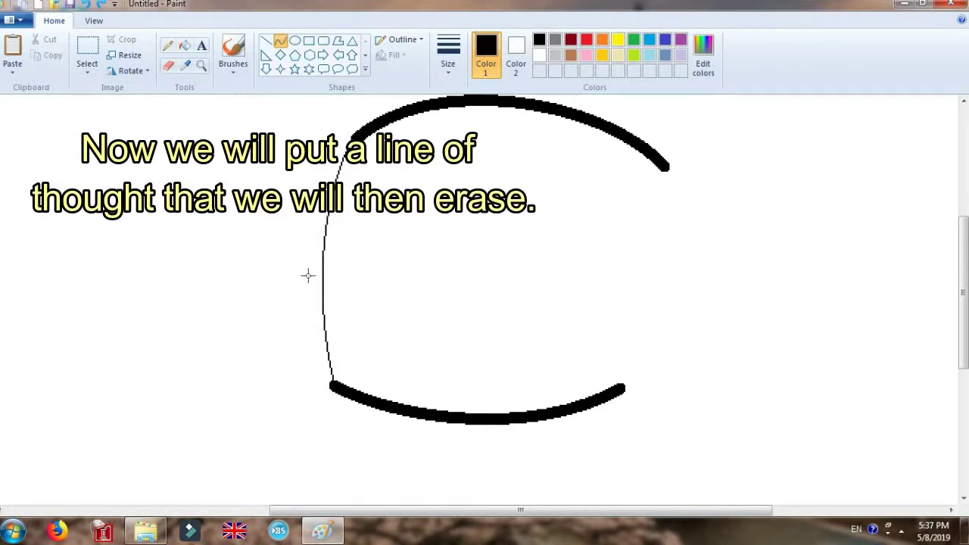
Draw a thin outward-bowed guide curve joining the right ends of the upper and lower eyelids.
{"action": "left_click_drag", "start_coordinate": [667, 168], "coordinate": [618, 385]}
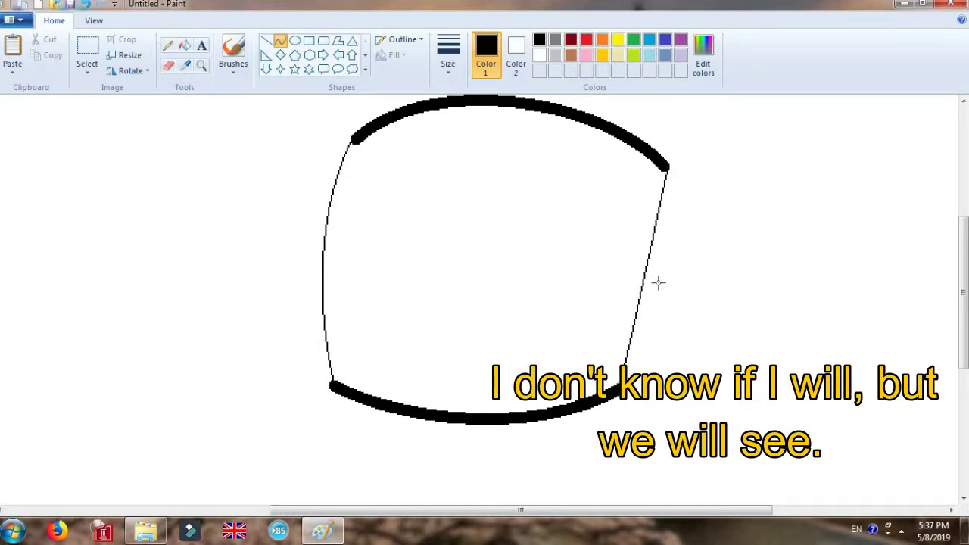
{"action": "left_click_drag", "start_coordinate": [671, 222], "coordinate": [677, 219]}
{"action": "left_click_drag", "start_coordinate": [671, 293], "coordinate": [668, 326]}
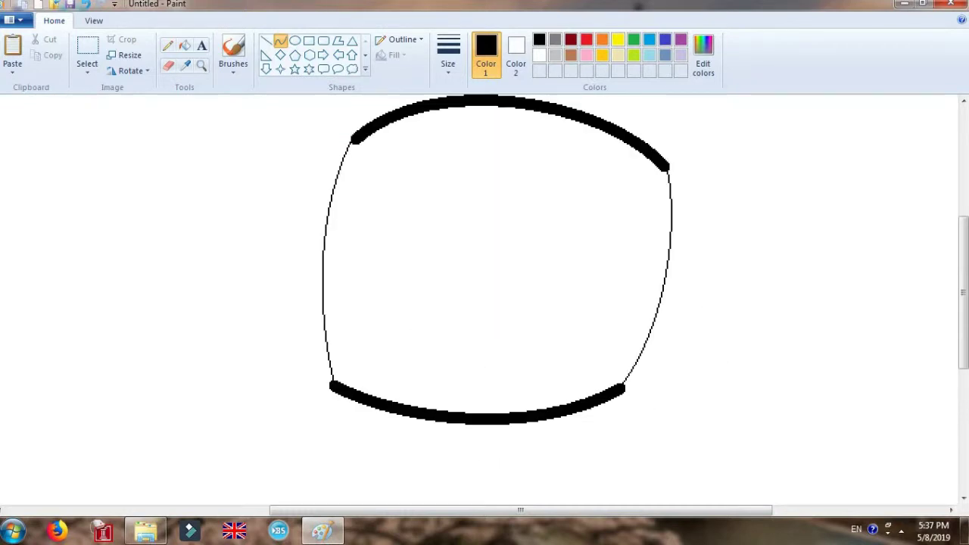
Draw a tall, narrow pupil ellipse with the thickest black outline, centred in the eye and spanning from lower to upper eyelid.
{"action": "scroll", "coordinate": [411, 116], "scroll_direction": "up", "scroll_amount": 3}
{"action": "scroll", "coordinate": [411, 117], "scroll_direction": "down", "scroll_amount": 3}
{"action": "left_click", "coordinate": [295, 41]}
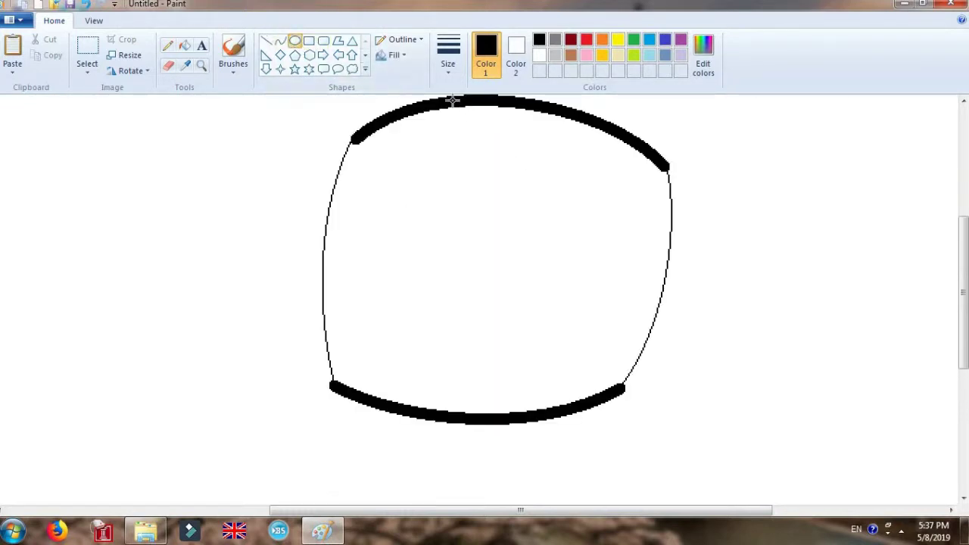
{"action": "left_click", "coordinate": [448, 57]}
{"action": "left_click", "coordinate": [465, 191]}
{"action": "mouse_move", "coordinate": [456, 119]}
{"action": "left_mouse_down"}
{"action": "mouse_move", "coordinate": [557, 422]}
{"action": "mouse_move", "coordinate": [557, 412]}
{"action": "left_mouse_up"}
{"action": "left_click_drag", "start_coordinate": [496, 289], "coordinate": [477, 296]}
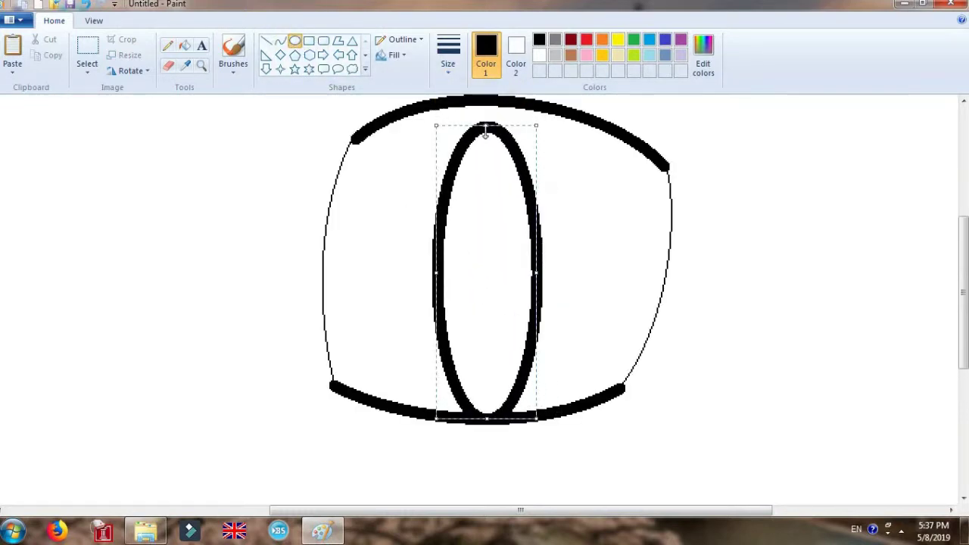
{"action": "left_click_drag", "start_coordinate": [489, 121], "coordinate": [488, 100]}
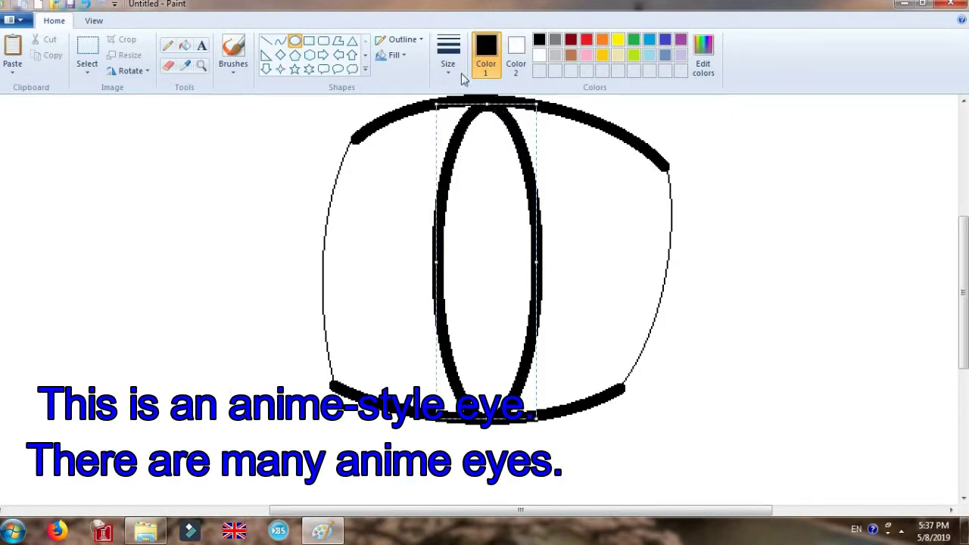
Fill the inside of the pupil ellipse with black.
{"action": "left_click", "coordinate": [185, 47]}
{"action": "left_click", "coordinate": [498, 182]}
{"action": "scroll", "coordinate": [506, 180], "scroll_direction": "down", "scroll_amount": 3}
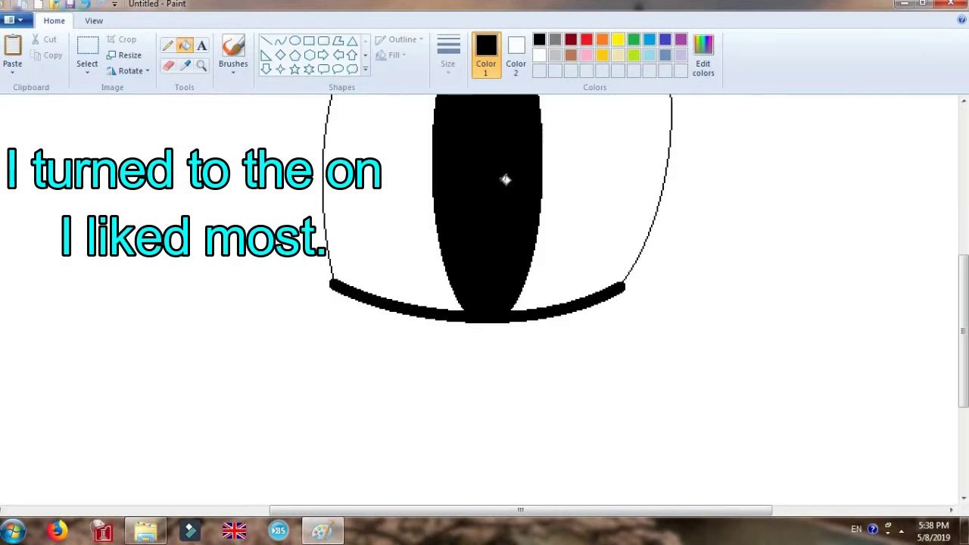
{"action": "scroll", "coordinate": [505, 179], "scroll_direction": "up", "scroll_amount": 5}
{"action": "scroll", "coordinate": [506, 178], "scroll_direction": "down", "scroll_amount": 2}
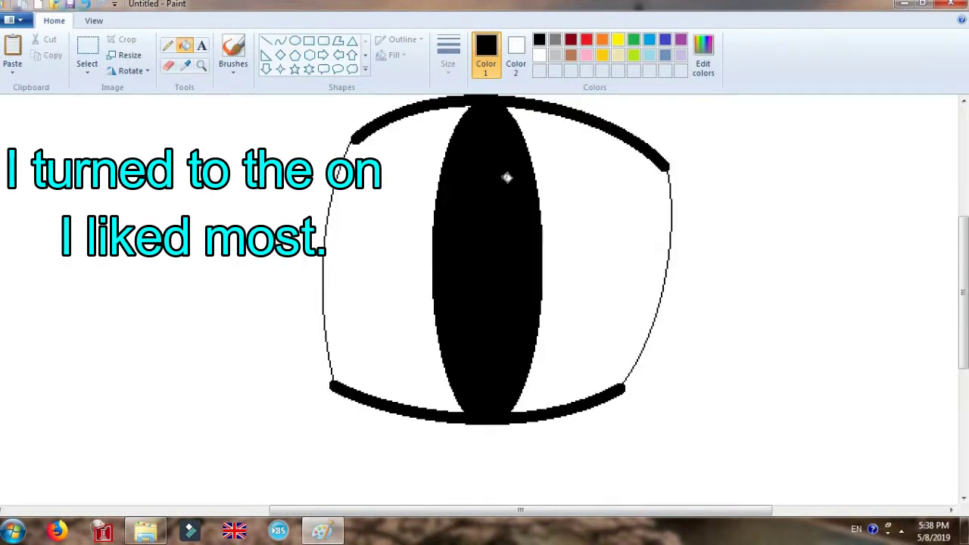
Cut a highlight notch into the pupil's upper right with a thick white curve running from the upper eyelid.
{"action": "left_click", "coordinate": [295, 42]}
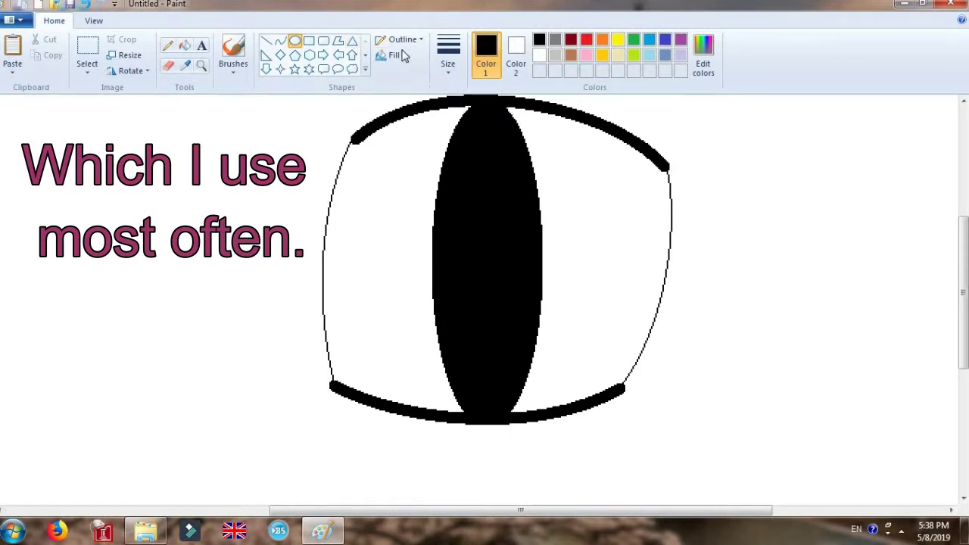
{"action": "left_click", "coordinate": [279, 43]}
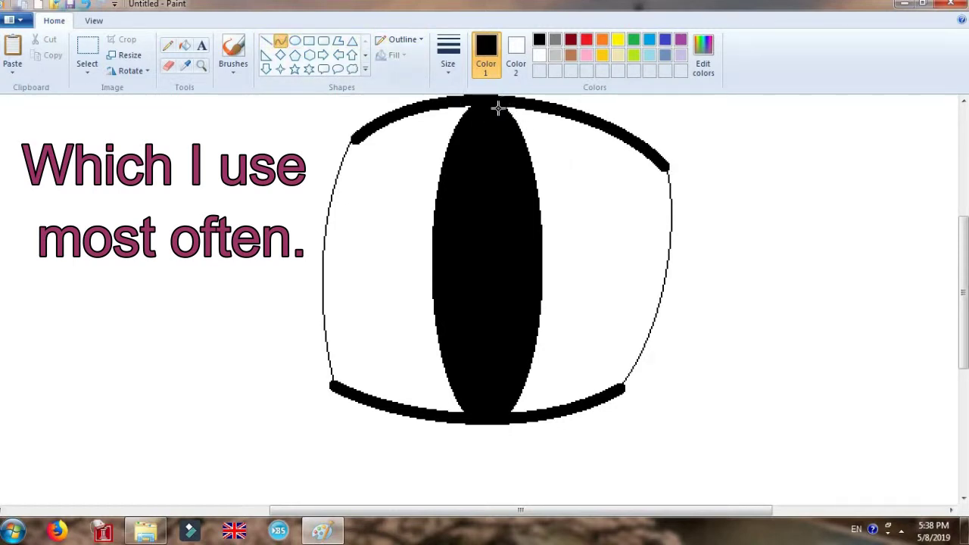
{"action": "left_click_drag", "start_coordinate": [496, 107], "coordinate": [634, 150]}
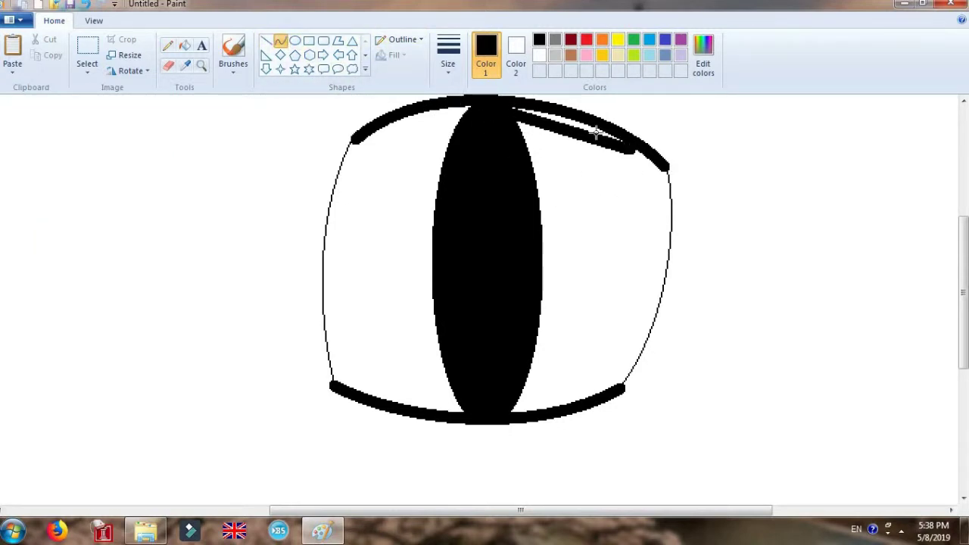
{"action": "left_click", "coordinate": [540, 56]}
{"action": "left_click_drag", "start_coordinate": [513, 136], "coordinate": [575, 165]}
{"action": "left_click", "coordinate": [532, 194]}
Patch the upper eyelid with black straight lines and fill the leftover black sliver beside the highlight notch with white.
{"action": "left_click", "coordinate": [266, 41]}
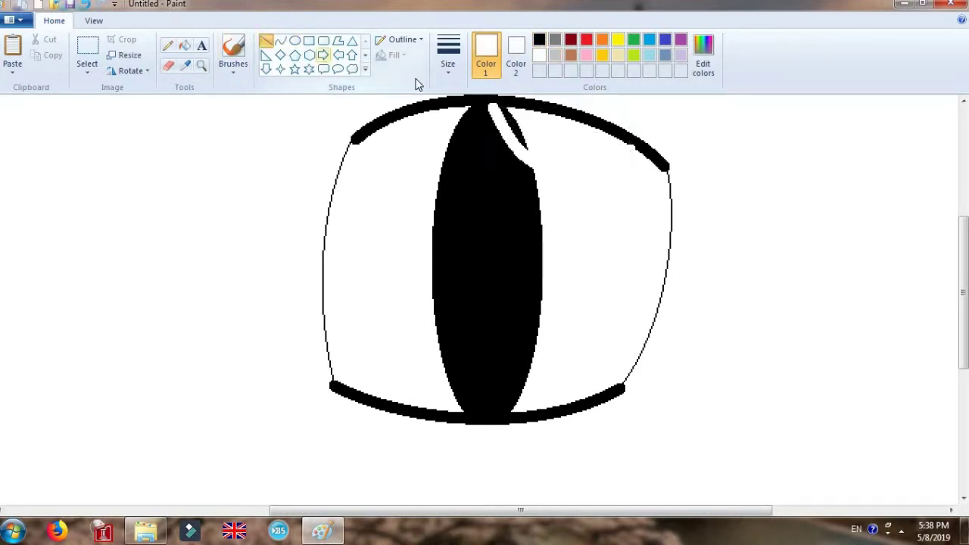
{"action": "left_click", "coordinate": [539, 40]}
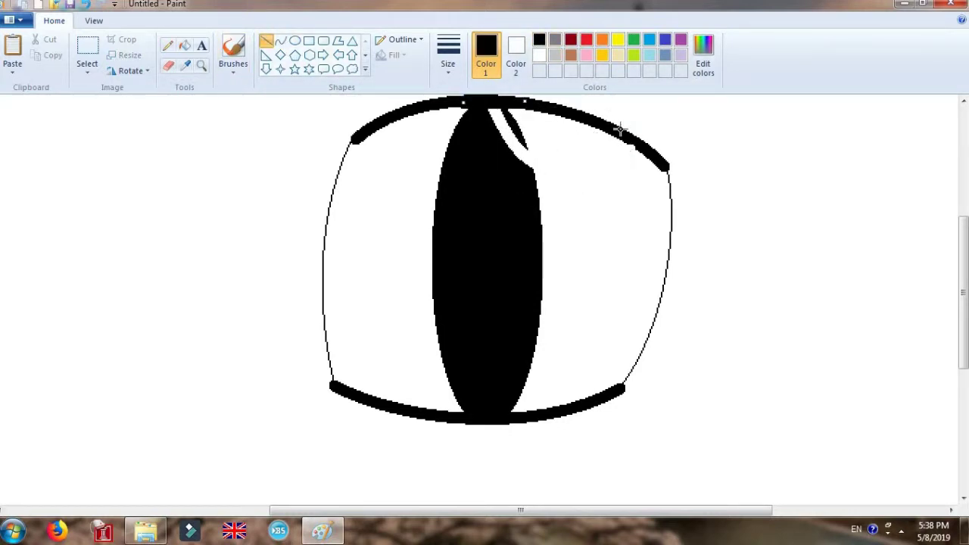
{"action": "left_click", "coordinate": [185, 45]}
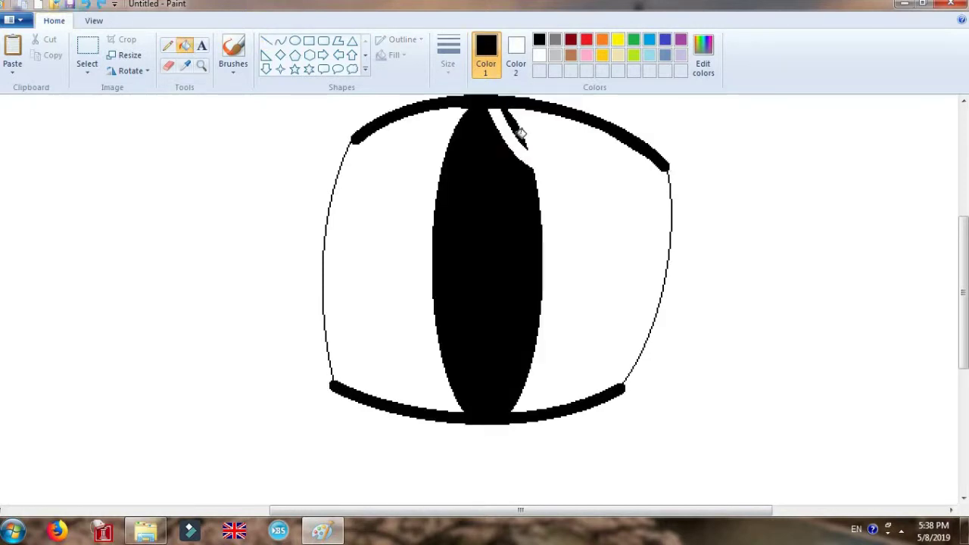
{"action": "left_click", "coordinate": [168, 45]}
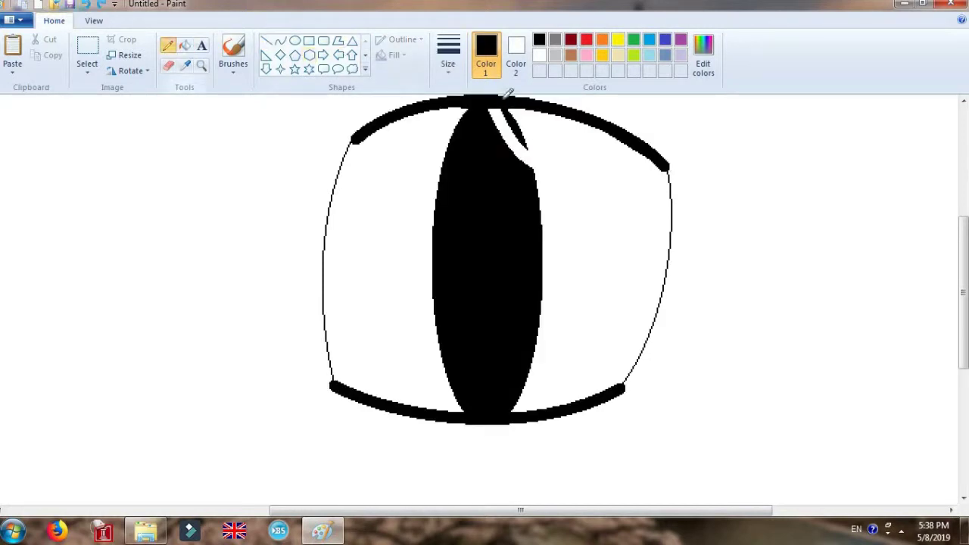
{"action": "left_click", "coordinate": [185, 46]}
{"action": "right_click", "coordinate": [515, 121]}
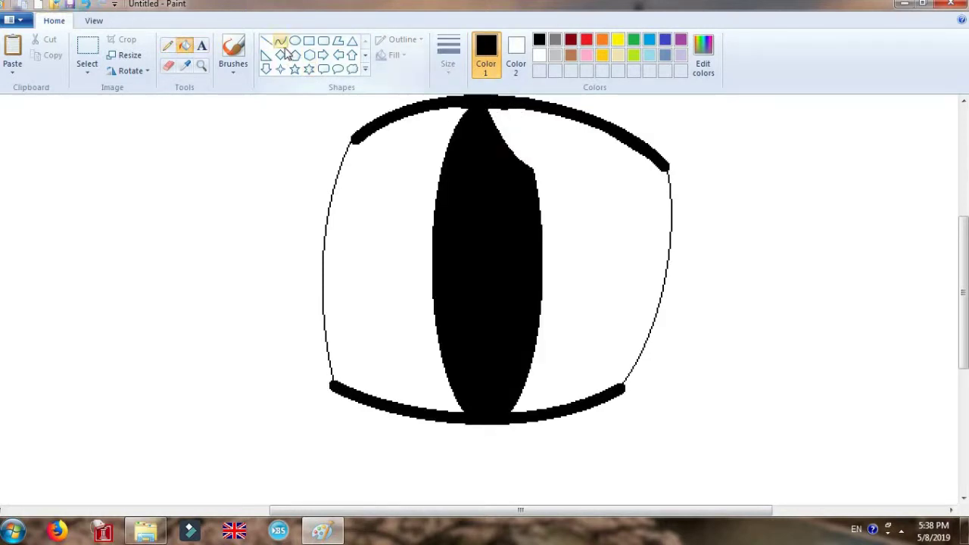
Close the highlight notch with a thin black vertical line from the pupil's cut corner up to the upper eyelid.
{"action": "left_click", "coordinate": [202, 66]}
{"action": "right_click", "coordinate": [318, 229]}
{"action": "left_click", "coordinate": [318, 230]}
{"action": "left_click", "coordinate": [280, 40]}
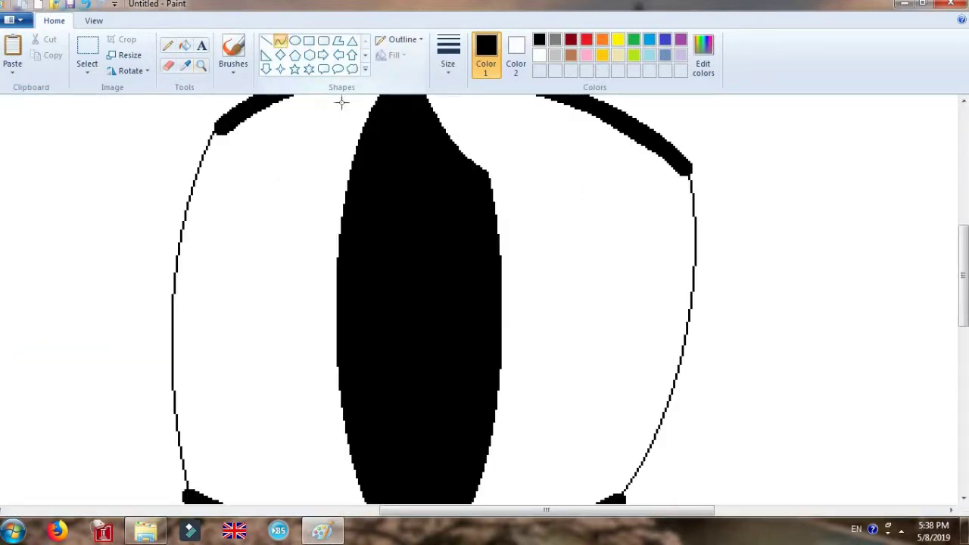
{"action": "scroll", "coordinate": [486, 307], "scroll_direction": "up", "scroll_amount": 2}
{"action": "left_click_drag", "start_coordinate": [492, 307], "coordinate": [498, 203]}
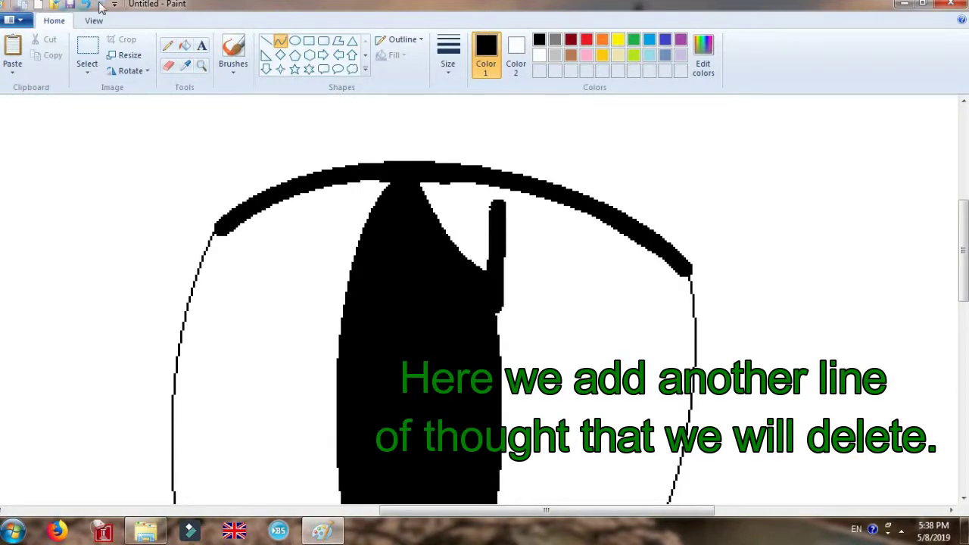
{"action": "left_click", "coordinate": [83, 6]}
{"action": "left_click", "coordinate": [446, 66]}
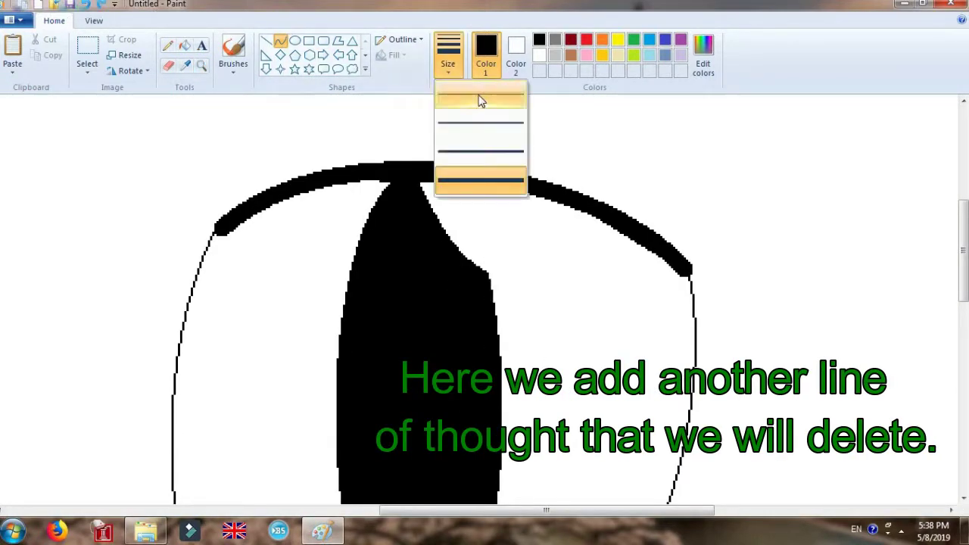
{"action": "left_click", "coordinate": [480, 98]}
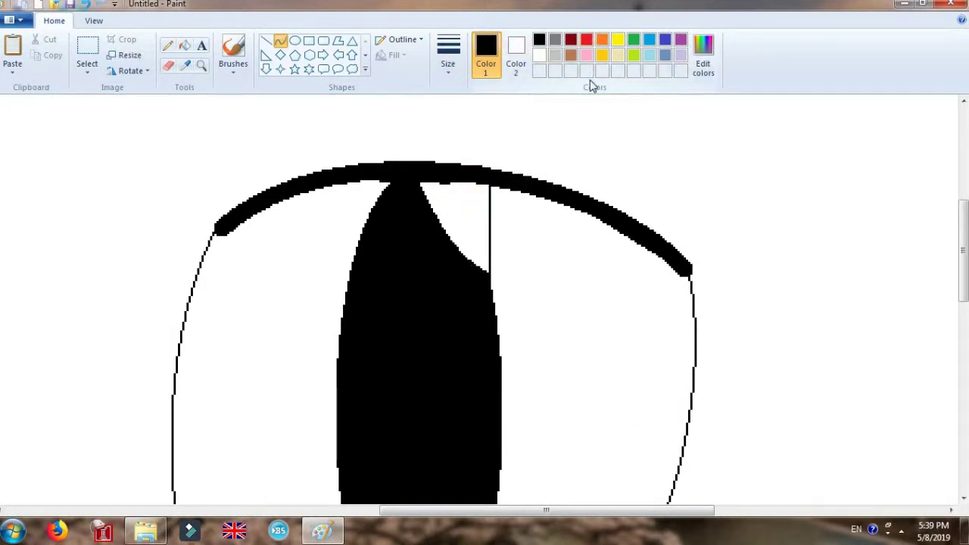
Fill the highlight notch and the background outside the eye with light pink.
{"action": "left_click", "coordinate": [587, 56]}
{"action": "left_click", "coordinate": [184, 45]}
{"action": "left_click", "coordinate": [458, 217]}
{"action": "scroll", "coordinate": [475, 205], "scroll_direction": "down", "scroll_amount": 3}
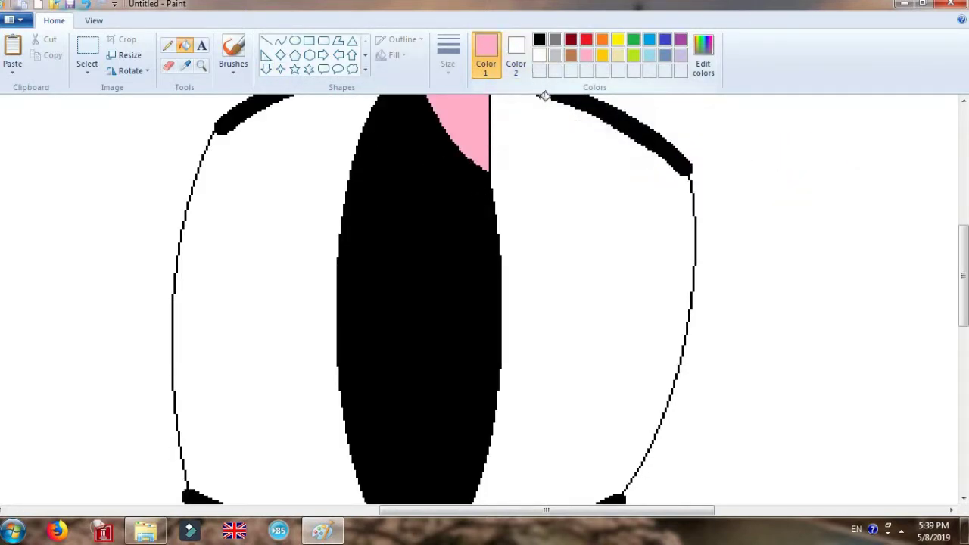
{"action": "left_click", "coordinate": [102, 167]}
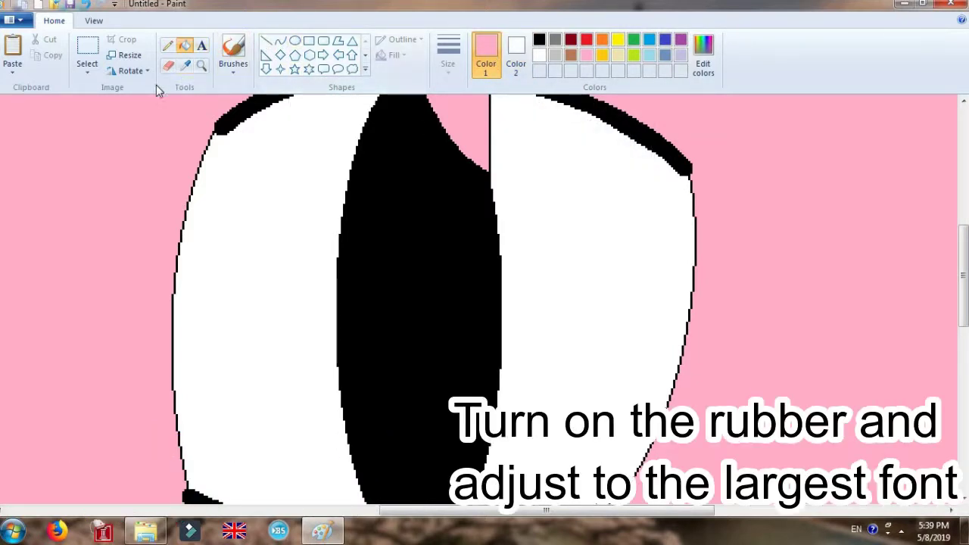
Activate the Eraser and set it to the largest size.
{"action": "left_click", "coordinate": [168, 66]}
{"action": "left_click", "coordinate": [447, 53]}
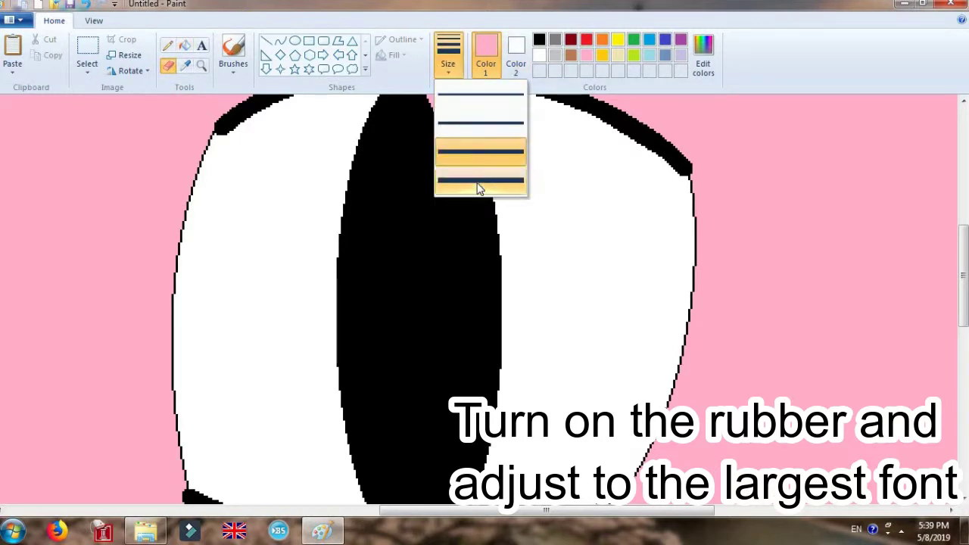
{"action": "left_click", "coordinate": [476, 184]}
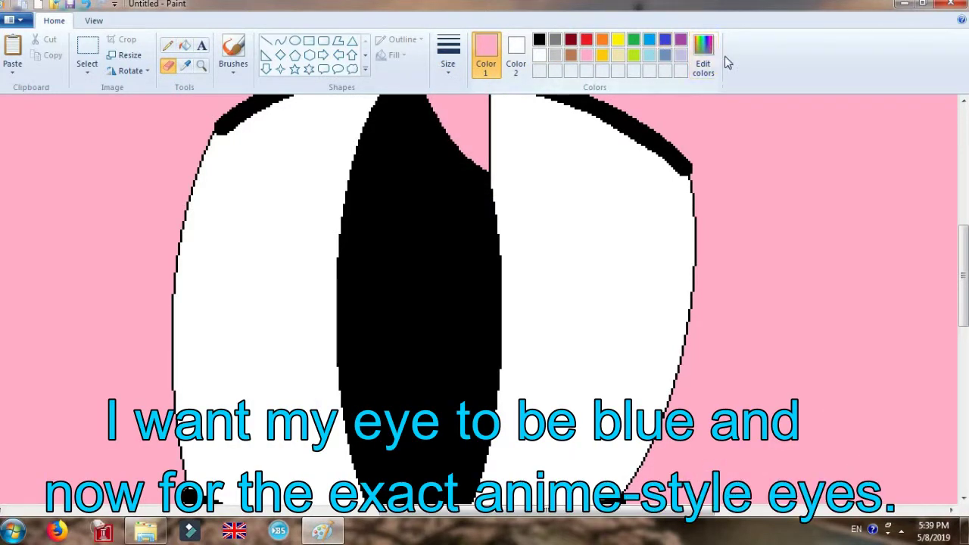
Mix a very dark blue with RGB 0, 55, 79 as the drawing color.
{"action": "left_click", "coordinate": [717, 76]}
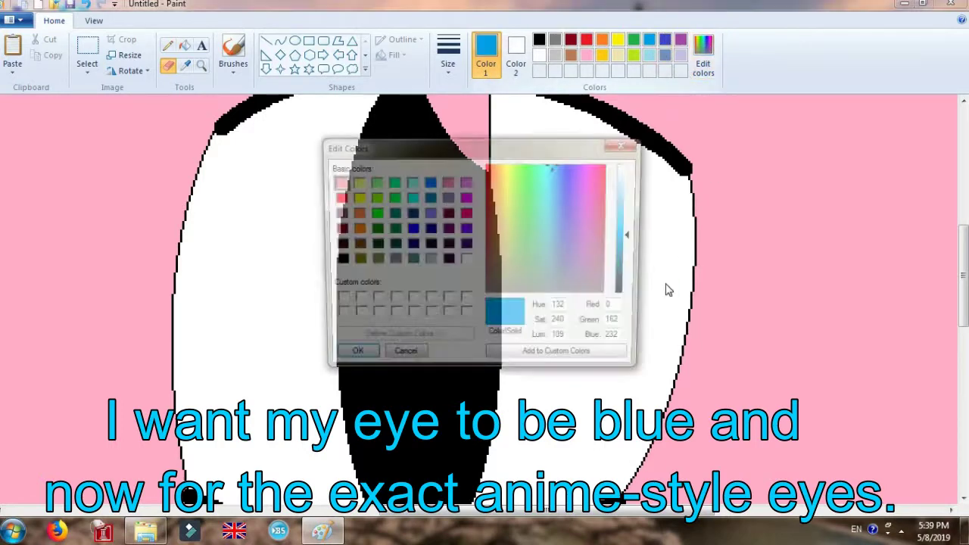
{"action": "left_click", "coordinate": [627, 277]}
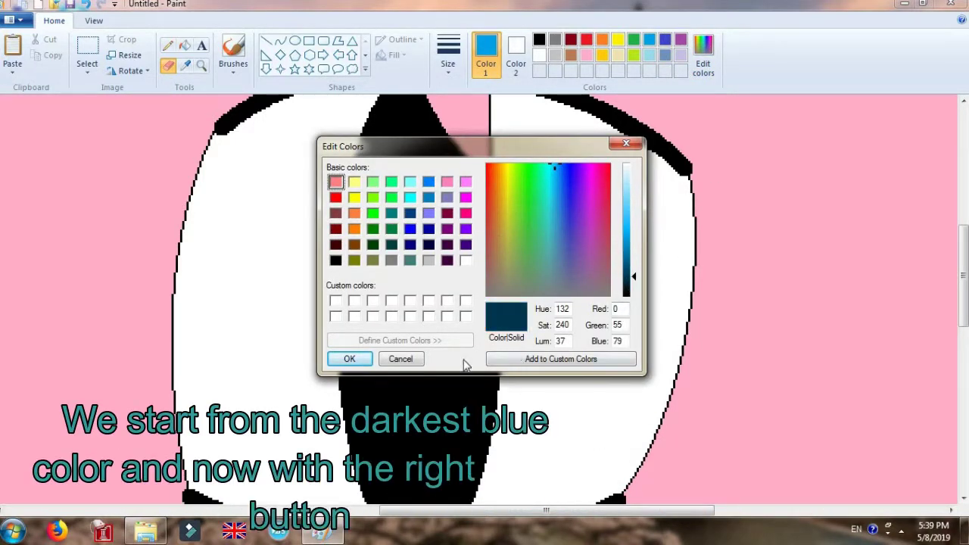
{"action": "left_click", "coordinate": [350, 359]}
{"action": "scroll", "coordinate": [334, 333], "scroll_direction": "up", "scroll_amount": 2}
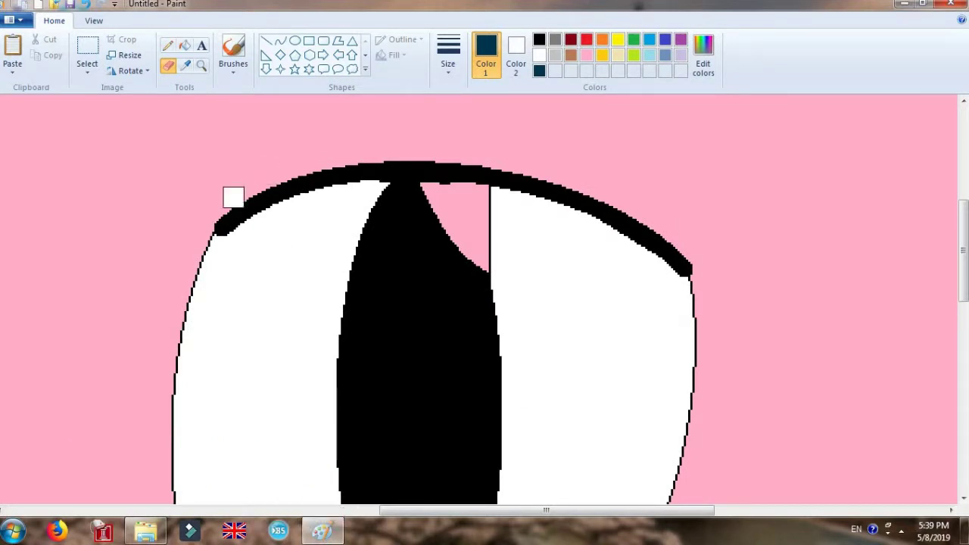
Assign the dark blue to Color 2 and white to Color 1.
{"action": "left_click", "coordinate": [526, 56]}
{"action": "left_click", "coordinate": [539, 70]}
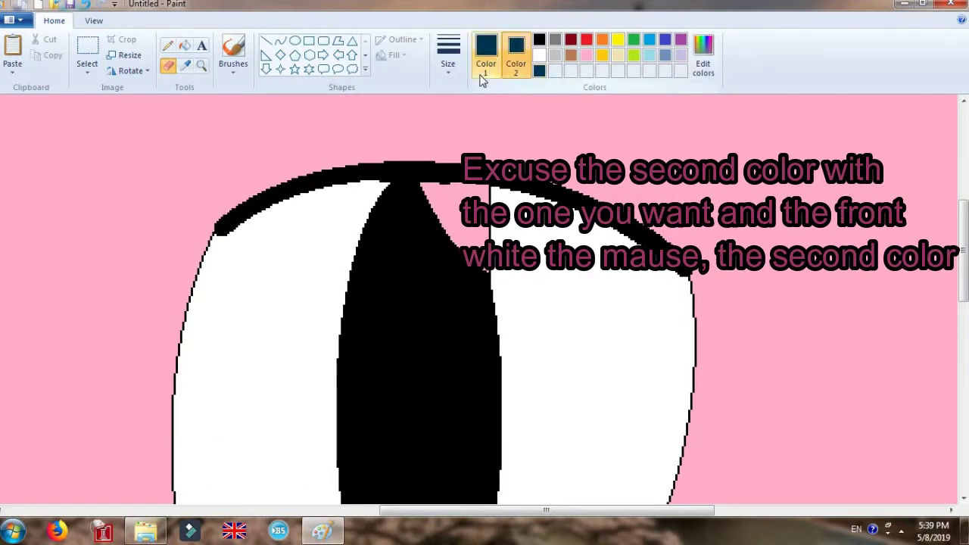
{"action": "left_click", "coordinate": [483, 67]}
{"action": "left_click", "coordinate": [539, 54]}
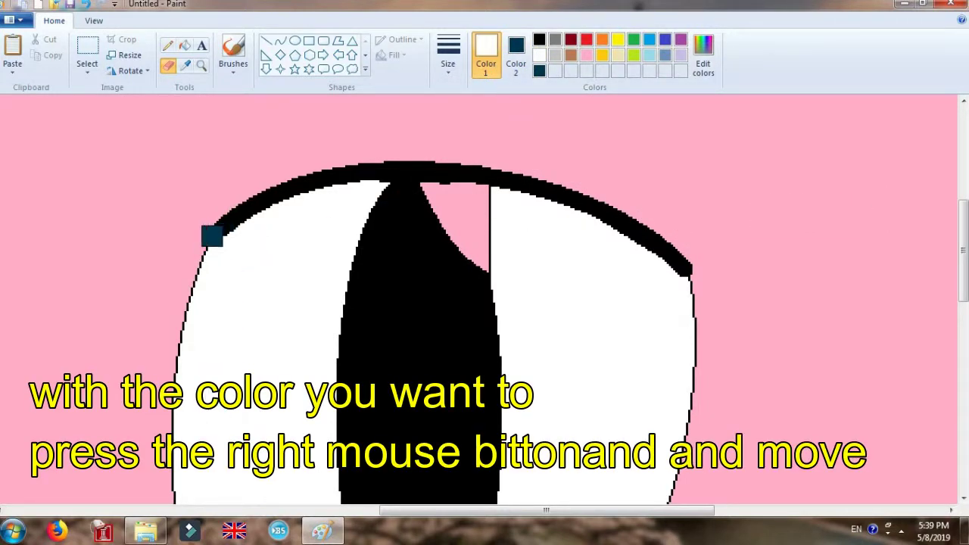
Paint a dark blue band along the underside of the upper eyelid on both sides of the pupil with the Eraser's secondary color.
{"action": "mouse_move", "coordinate": [212, 236]}
{"action": "left_mouse_down"}
{"action": "mouse_move", "coordinate": [312, 193]}
{"action": "mouse_move", "coordinate": [184, 253]}
{"action": "left_mouse_up"}
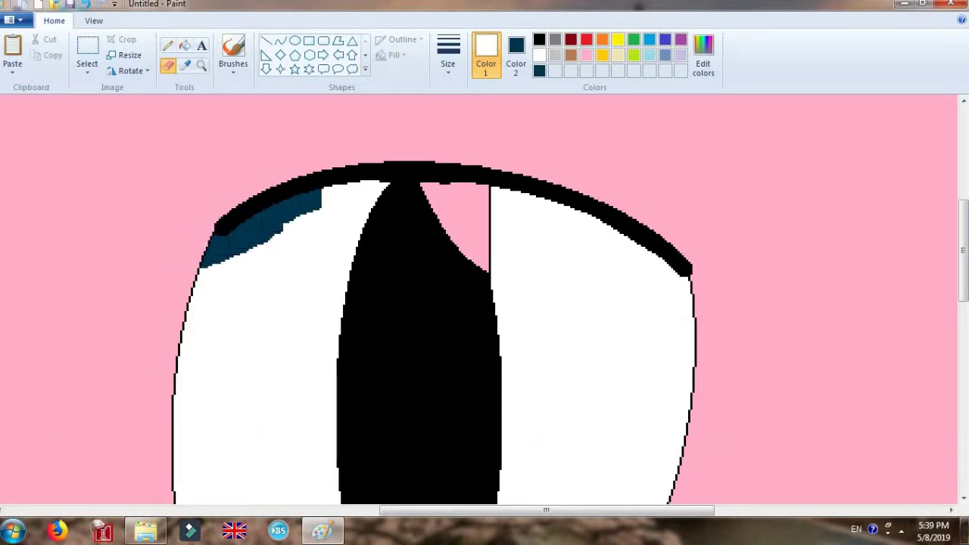
{"action": "mouse_move", "coordinate": [317, 199]}
{"action": "left_mouse_down"}
{"action": "mouse_move", "coordinate": [378, 181]}
{"action": "mouse_move", "coordinate": [295, 227]}
{"action": "left_mouse_up"}
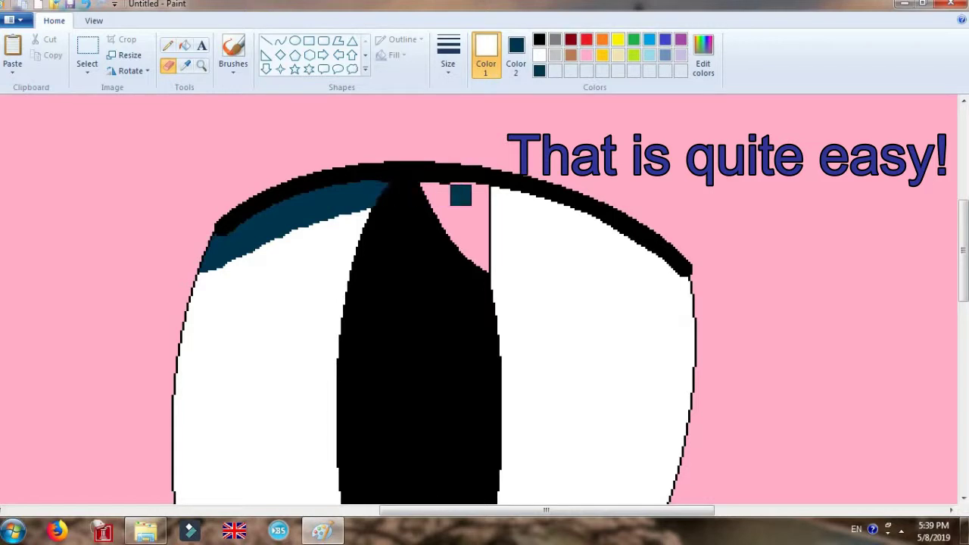
{"action": "mouse_move", "coordinate": [461, 194]}
{"action": "left_mouse_down"}
{"action": "mouse_move", "coordinate": [540, 205]}
{"action": "mouse_move", "coordinate": [707, 277]}
{"action": "mouse_move", "coordinate": [621, 261]}
{"action": "mouse_move", "coordinate": [512, 206]}
{"action": "left_mouse_up"}
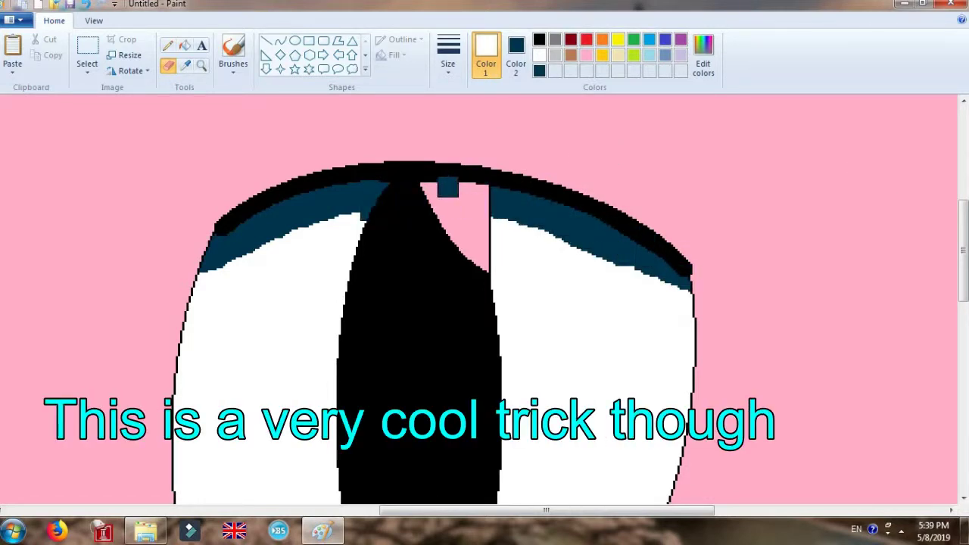
{"action": "mouse_move", "coordinate": [371, 217]}
{"action": "left_mouse_down"}
{"action": "mouse_move", "coordinate": [311, 231]}
{"action": "mouse_move", "coordinate": [181, 293]}
{"action": "left_mouse_up"}
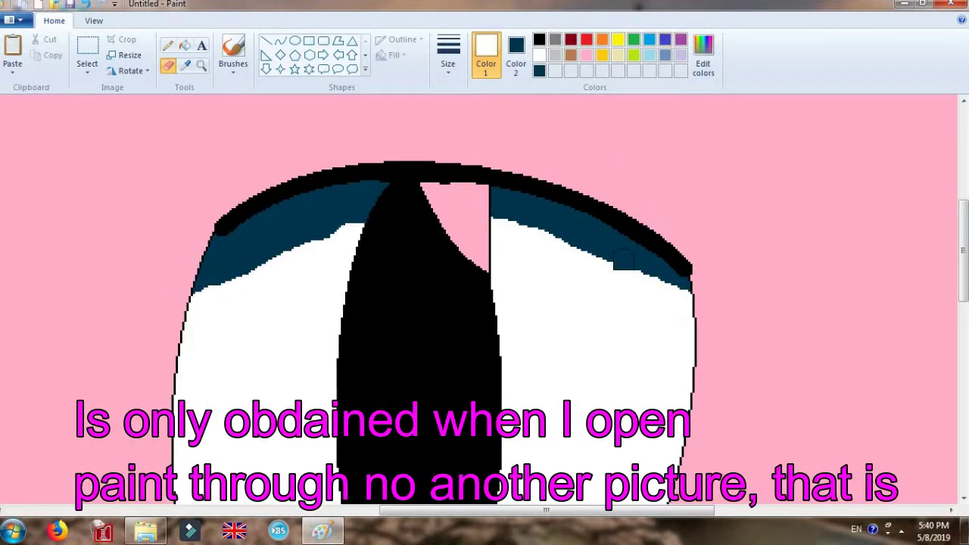
{"action": "left_click", "coordinate": [14, 532]}
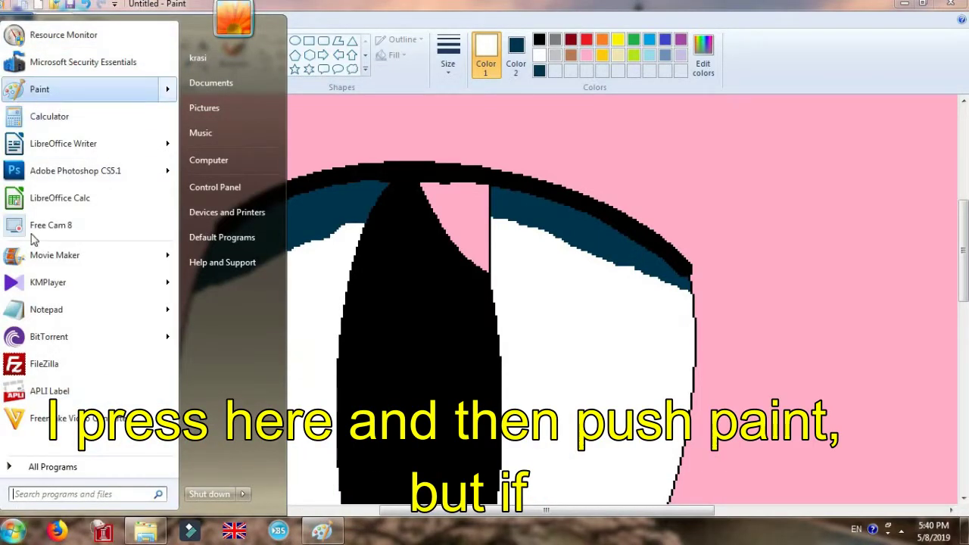
{"action": "left_click", "coordinate": [16, 530]}
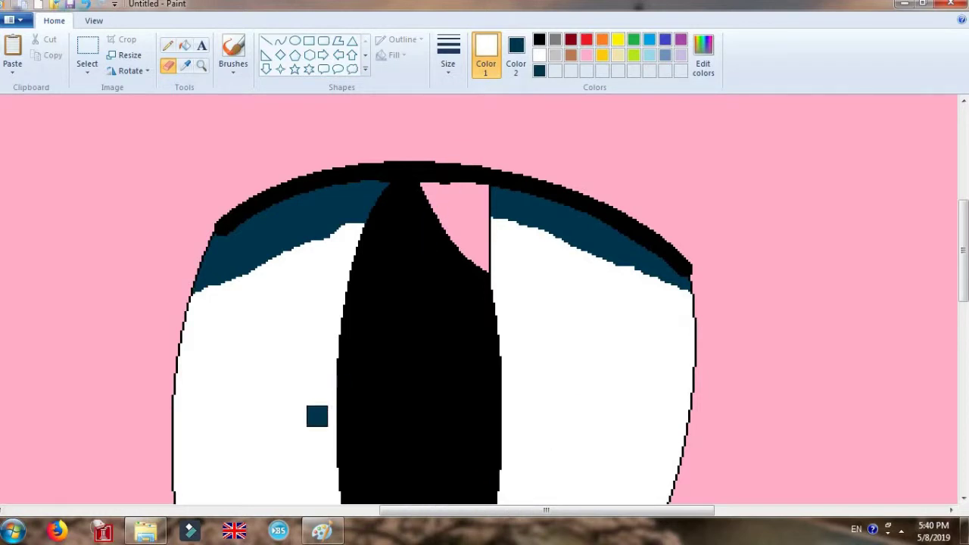
Thicken the dark blue band beside the pupil and toward the right corner of the eye.
{"action": "left_click_drag", "start_coordinate": [355, 210], "coordinate": [366, 220]}
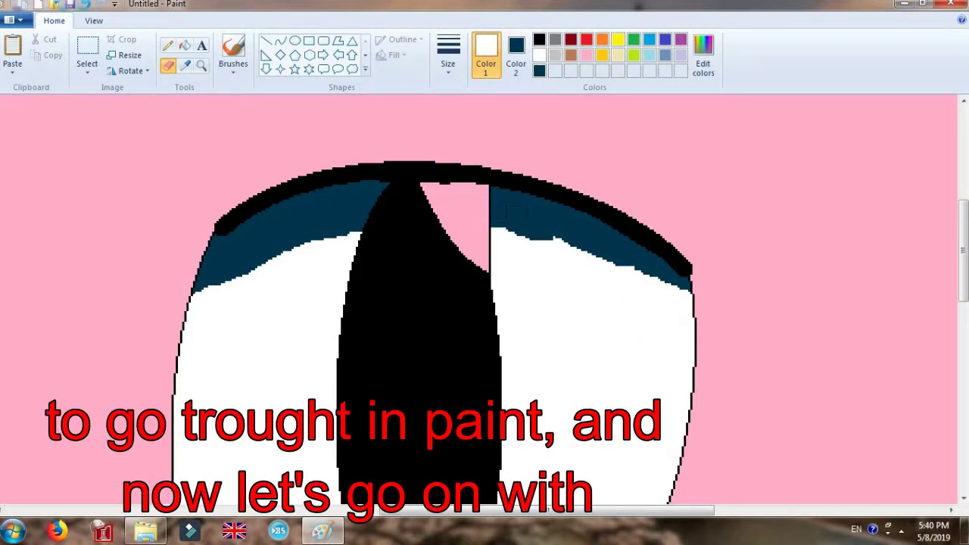
{"action": "left_click_drag", "start_coordinate": [591, 253], "coordinate": [693, 291]}
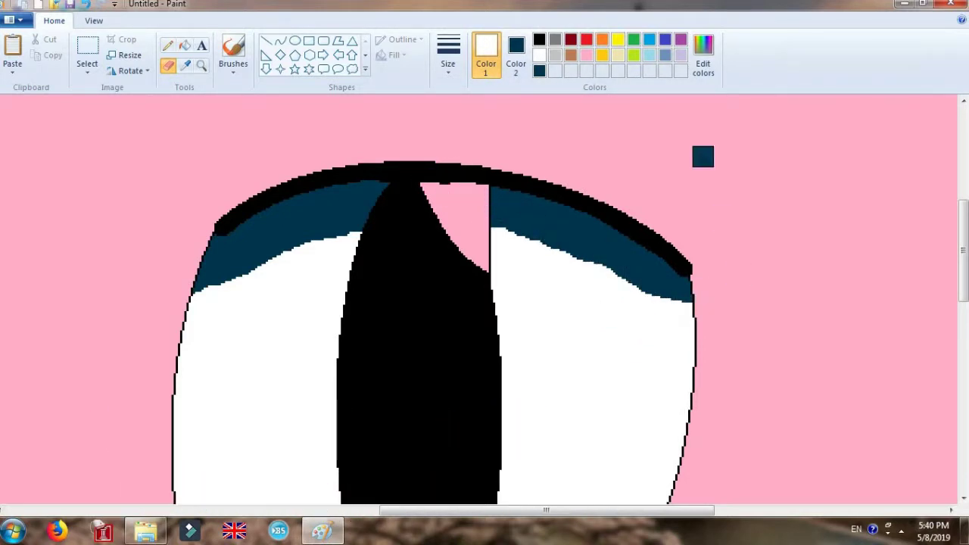
Lighten Color 2 to a medium-dark blue with RGB 0, 83, 119, leaving Color 1 white.
{"action": "left_click", "coordinate": [698, 76]}
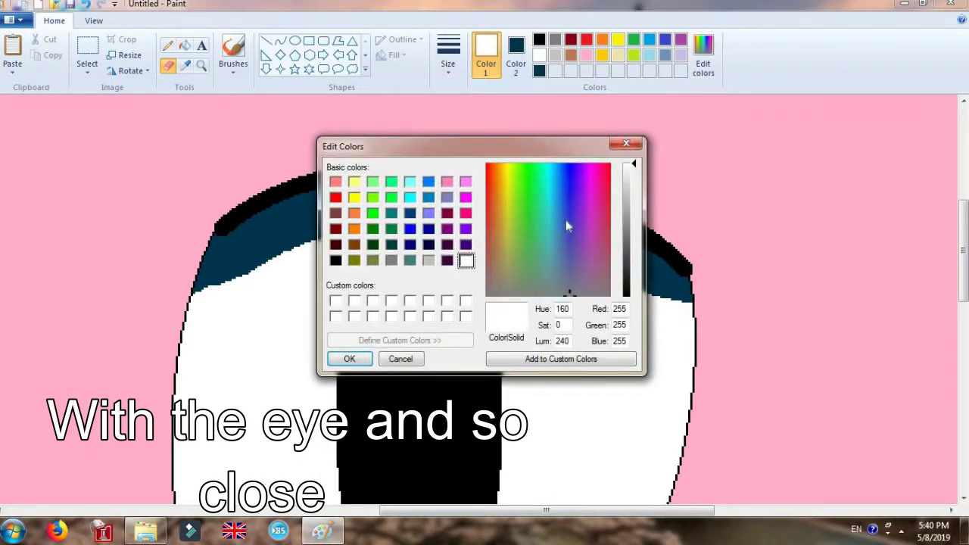
{"action": "left_click", "coordinate": [402, 359]}
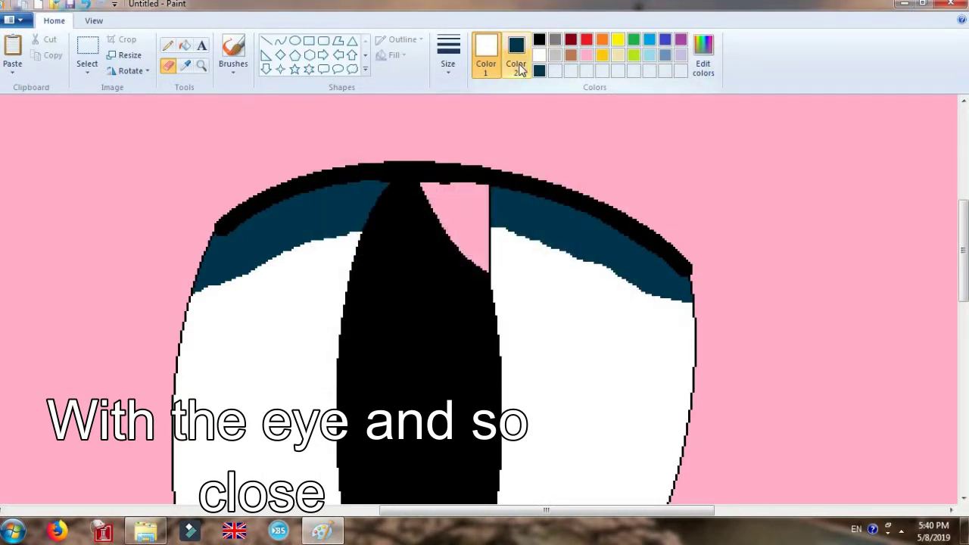
{"action": "left_click", "coordinate": [520, 70]}
{"action": "left_click", "coordinate": [698, 70]}
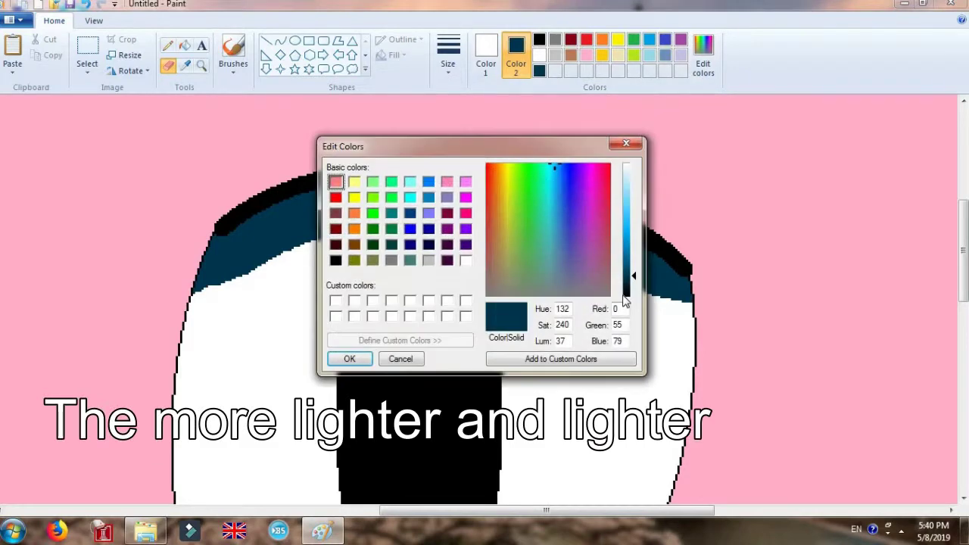
{"action": "left_click_drag", "start_coordinate": [633, 273], "coordinate": [633, 265]}
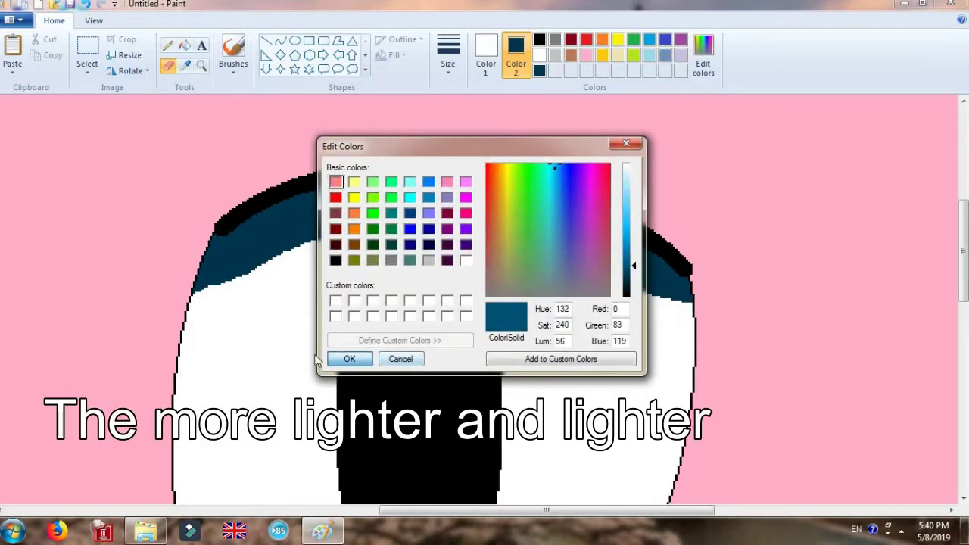
{"action": "left_click", "coordinate": [349, 359]}
Try painting a second blue band below the dark one on both sides of the pupil and undo the uneven strokes.
{"action": "mouse_move", "coordinate": [179, 301]}
{"action": "left_mouse_down"}
{"action": "mouse_move", "coordinate": [245, 268]}
{"action": "mouse_move", "coordinate": [179, 287]}
{"action": "mouse_move", "coordinate": [169, 299]}
{"action": "mouse_move", "coordinate": [292, 263]}
{"action": "mouse_move", "coordinate": [173, 311]}
{"action": "left_mouse_up"}
{"action": "mouse_move", "coordinate": [236, 283]}
{"action": "left_mouse_down"}
{"action": "mouse_move", "coordinate": [303, 243]}
{"action": "mouse_move", "coordinate": [402, 229]}
{"action": "mouse_move", "coordinate": [330, 249]}
{"action": "mouse_move", "coordinate": [502, 236]}
{"action": "mouse_move", "coordinate": [476, 240]}
{"action": "mouse_move", "coordinate": [582, 252]}
{"action": "mouse_move", "coordinate": [600, 264]}
{"action": "mouse_move", "coordinate": [481, 259]}
{"action": "mouse_move", "coordinate": [624, 277]}
{"action": "mouse_move", "coordinate": [508, 262]}
{"action": "mouse_move", "coordinate": [724, 308]}
{"action": "mouse_move", "coordinate": [501, 278]}
{"action": "left_mouse_up"}
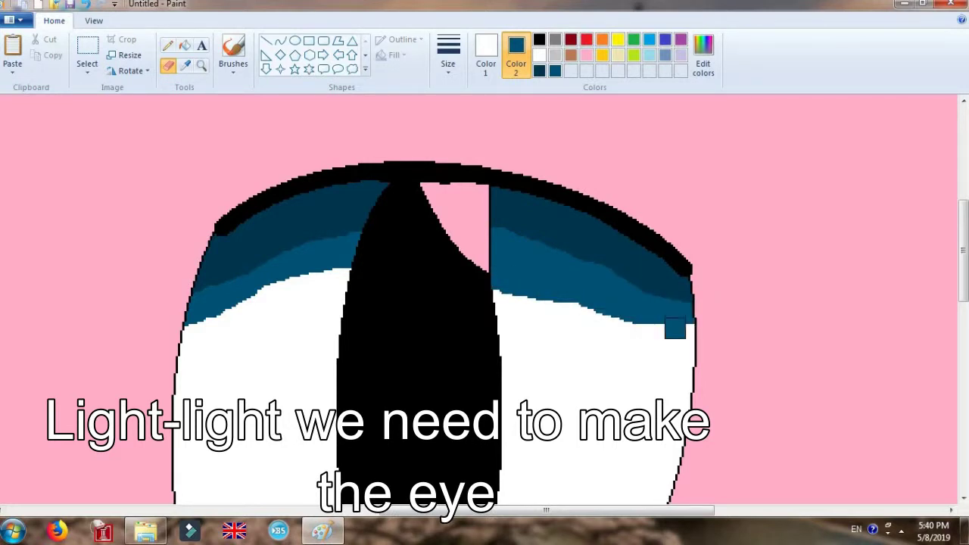
{"action": "left_click_drag", "start_coordinate": [675, 328], "coordinate": [630, 330]}
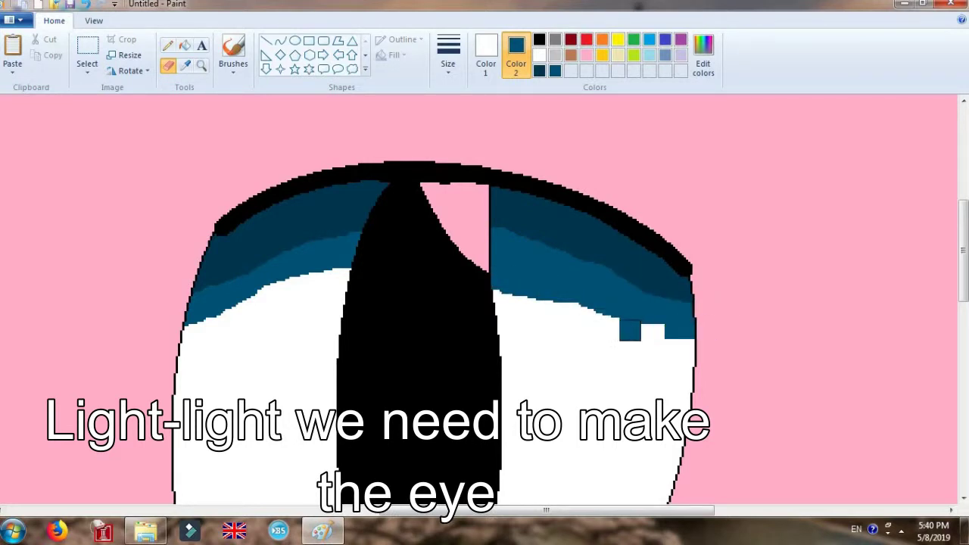
{"action": "left_click", "coordinate": [87, 4]}
{"action": "left_click", "coordinate": [86, 4]}
{"action": "left_click", "coordinate": [86, 5]}
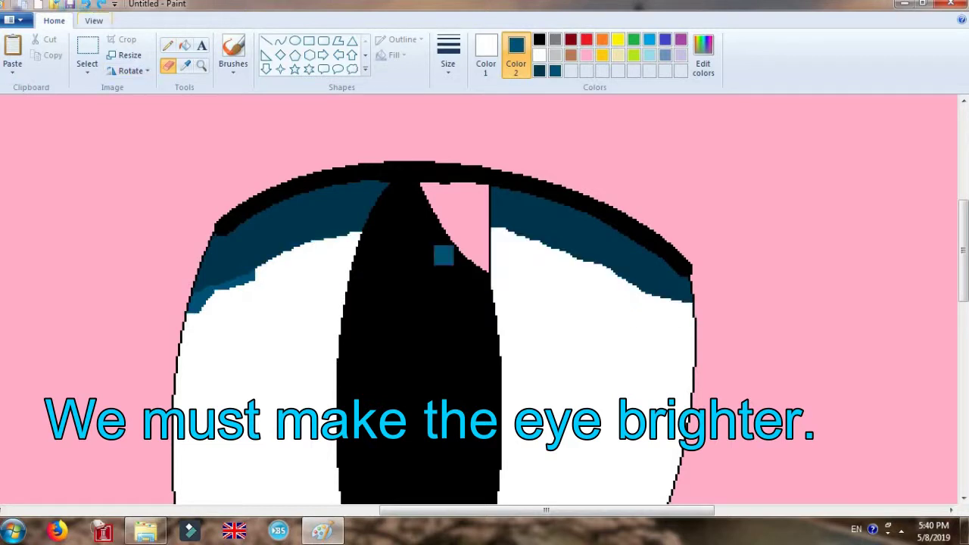
Paint a narrower, even second blue band directly below the dark one on both sides of the pupil.
{"action": "mouse_move", "coordinate": [187, 312]}
{"action": "left_mouse_down"}
{"action": "mouse_move", "coordinate": [287, 257]}
{"action": "mouse_move", "coordinate": [394, 233]}
{"action": "mouse_move", "coordinate": [306, 265]}
{"action": "left_mouse_up"}
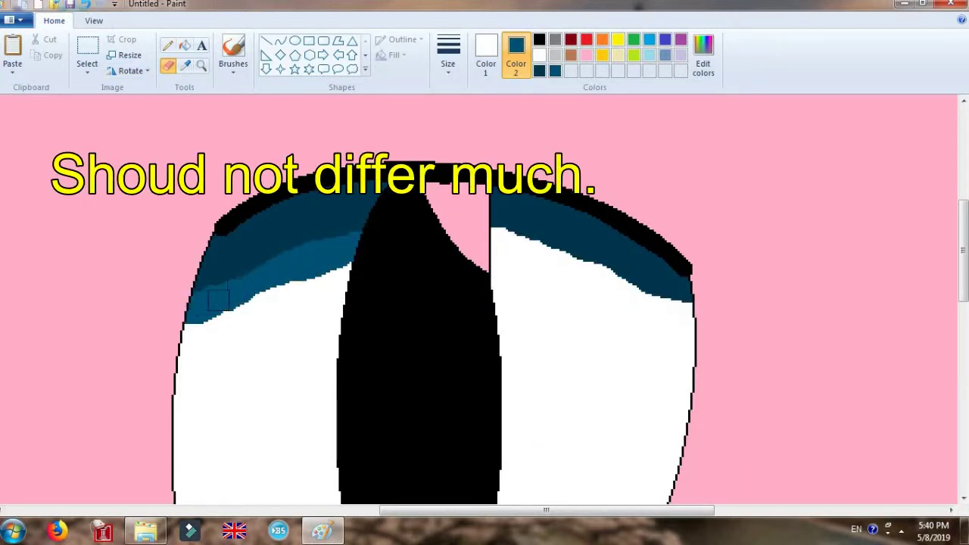
{"action": "mouse_move", "coordinate": [218, 300]}
{"action": "left_mouse_down"}
{"action": "mouse_move", "coordinate": [349, 229]}
{"action": "mouse_move", "coordinate": [470, 227]}
{"action": "mouse_move", "coordinate": [517, 232]}
{"action": "mouse_move", "coordinate": [712, 317]}
{"action": "mouse_move", "coordinate": [628, 294]}
{"action": "left_mouse_up"}
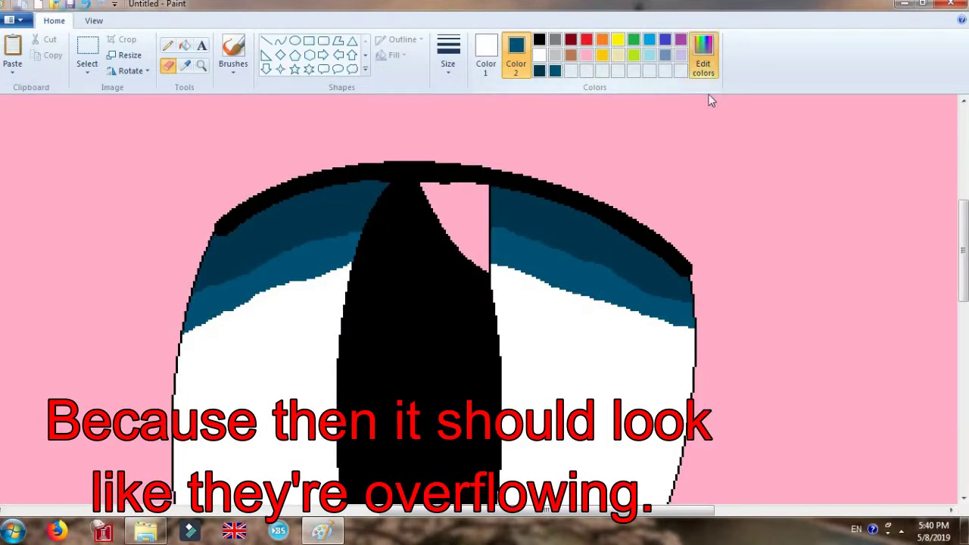
Lighten Color 2 by one shade and paint a third blue band below the second on both sides of the pupil.
{"action": "left_click", "coordinate": [705, 72]}
{"action": "left_click", "coordinate": [632, 256]}
{"action": "left_click", "coordinate": [349, 359]}
{"action": "left_click_drag", "start_coordinate": [697, 328], "coordinate": [502, 274]}
{"action": "left_click_drag", "start_coordinate": [685, 349], "coordinate": [501, 293]}
{"action": "mouse_move", "coordinate": [371, 273]}
{"action": "left_mouse_down"}
{"action": "mouse_move", "coordinate": [255, 308]}
{"action": "mouse_move", "coordinate": [214, 341]}
{"action": "mouse_move", "coordinate": [340, 301]}
{"action": "left_mouse_up"}
Lighten Color 2 another shade and paint a fourth blue band across the iris on both sides of the pupil.
{"action": "scroll", "coordinate": [379, 302], "scroll_direction": "down", "scroll_amount": 3}
{"action": "left_click", "coordinate": [704, 64]}
{"action": "left_click", "coordinate": [629, 250]}
{"action": "key", "text": "Return"}
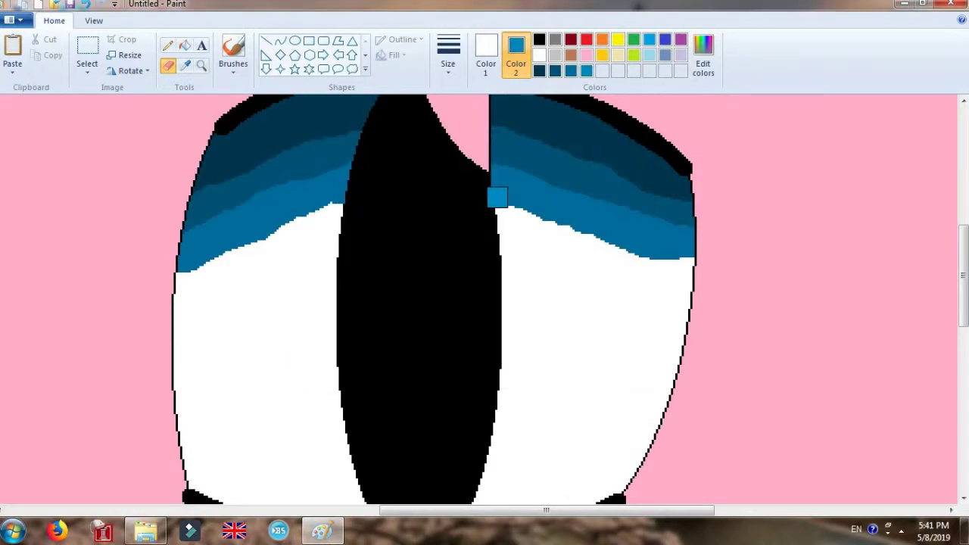
{"action": "mouse_move", "coordinate": [498, 195]}
{"action": "left_mouse_down"}
{"action": "mouse_move", "coordinate": [709, 295]}
{"action": "mouse_move", "coordinate": [510, 220]}
{"action": "mouse_move", "coordinate": [685, 299]}
{"action": "left_mouse_up"}
{"action": "mouse_move", "coordinate": [352, 210]}
{"action": "left_mouse_down"}
{"action": "mouse_move", "coordinate": [210, 259]}
{"action": "mouse_move", "coordinate": [190, 291]}
{"action": "mouse_move", "coordinate": [336, 227]}
{"action": "mouse_move", "coordinate": [162, 335]}
{"action": "mouse_move", "coordinate": [337, 258]}
{"action": "left_mouse_up"}
Lighten Color 2 to a bright sky blue and paint a fifth band across the iris below the fourth.
{"action": "left_click", "coordinate": [704, 55]}
{"action": "left_click", "coordinate": [624, 237]}
{"action": "left_click", "coordinate": [348, 358]}
{"action": "mouse_move", "coordinate": [448, 268]}
{"action": "left_mouse_down"}
{"action": "mouse_move", "coordinate": [588, 288]}
{"action": "mouse_move", "coordinate": [503, 268]}
{"action": "left_mouse_up"}
Set Color 2 to RGB 40, 190, 255 and paint a sixth band below the bright blue one on both sides.
{"action": "left_click", "coordinate": [704, 55]}
{"action": "left_click", "coordinate": [631, 221]}
{"action": "left_click", "coordinate": [350, 359]}
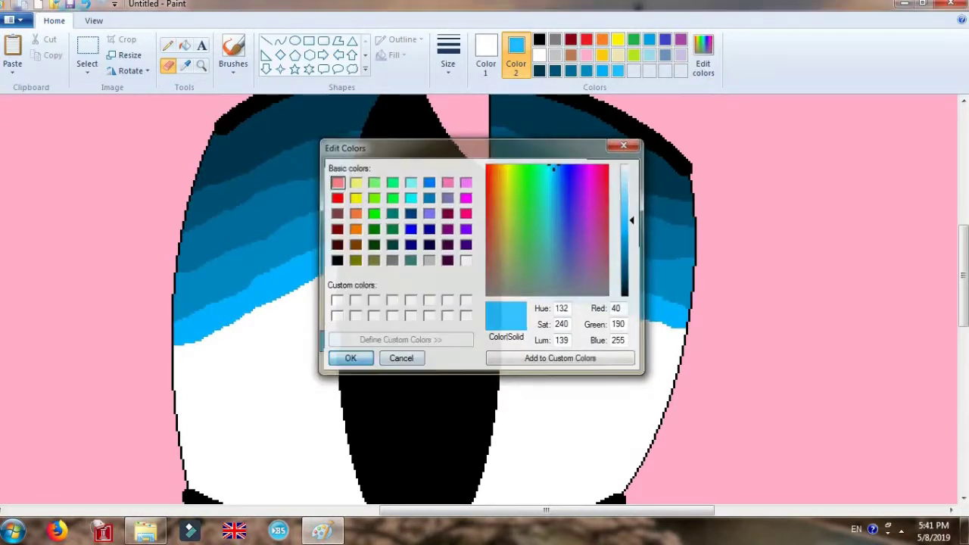
{"action": "mouse_move", "coordinate": [353, 272]}
{"action": "left_mouse_down"}
{"action": "mouse_move", "coordinate": [203, 340]}
{"action": "mouse_move", "coordinate": [328, 307]}
{"action": "mouse_move", "coordinate": [148, 382]}
{"action": "left_mouse_up"}
{"action": "mouse_move", "coordinate": [488, 284]}
{"action": "left_mouse_down"}
{"action": "mouse_move", "coordinate": [600, 296]}
{"action": "mouse_move", "coordinate": [706, 342]}
{"action": "mouse_move", "coordinate": [519, 314]}
{"action": "left_mouse_up"}
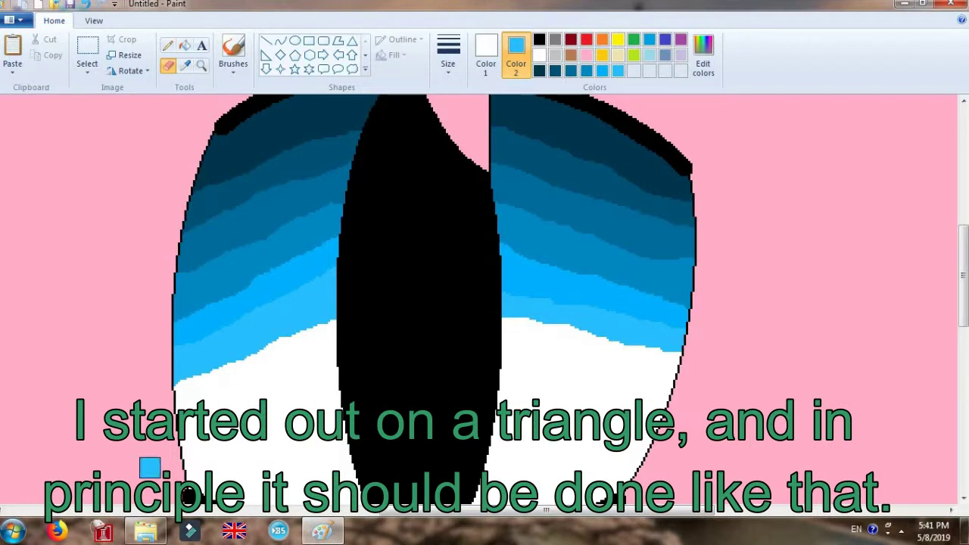
Try a curved light blue stroke across the lower iris left of the pupil and undo it.
{"action": "mouse_move", "coordinate": [175, 445]}
{"action": "left_mouse_down"}
{"action": "mouse_move", "coordinate": [310, 432]}
{"action": "mouse_move", "coordinate": [356, 454]}
{"action": "left_mouse_up"}
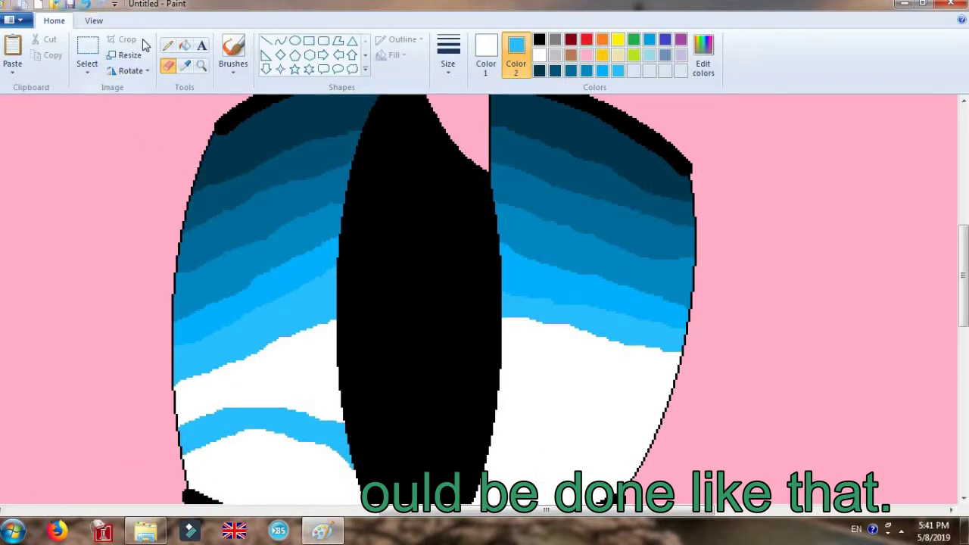
{"action": "left_click", "coordinate": [86, 5]}
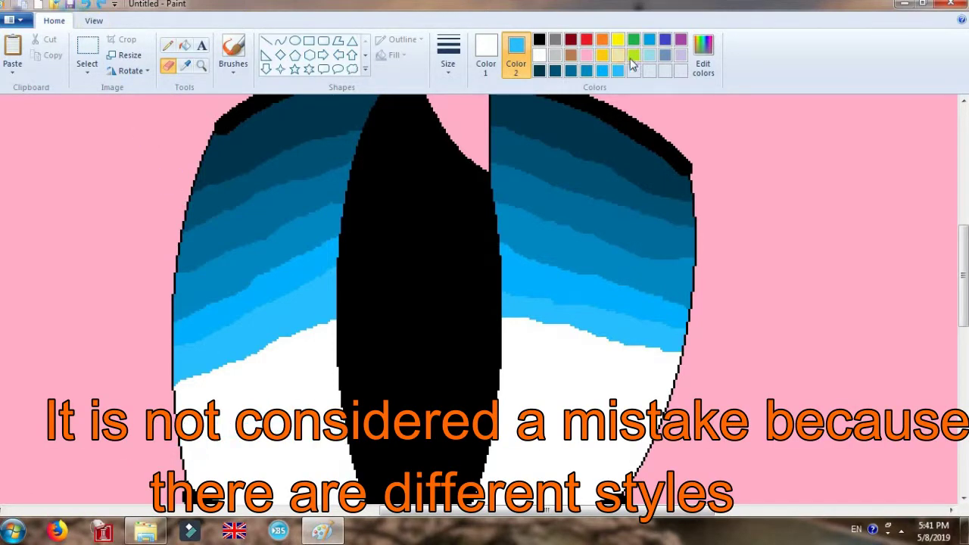
Set Color 2 to RGB 74, 201, 255 and paint a seventh band below the sixth on both sides of the pupil.
{"action": "left_click", "coordinate": [703, 57]}
{"action": "left_click_drag", "start_coordinate": [624, 211], "coordinate": [632, 209]}
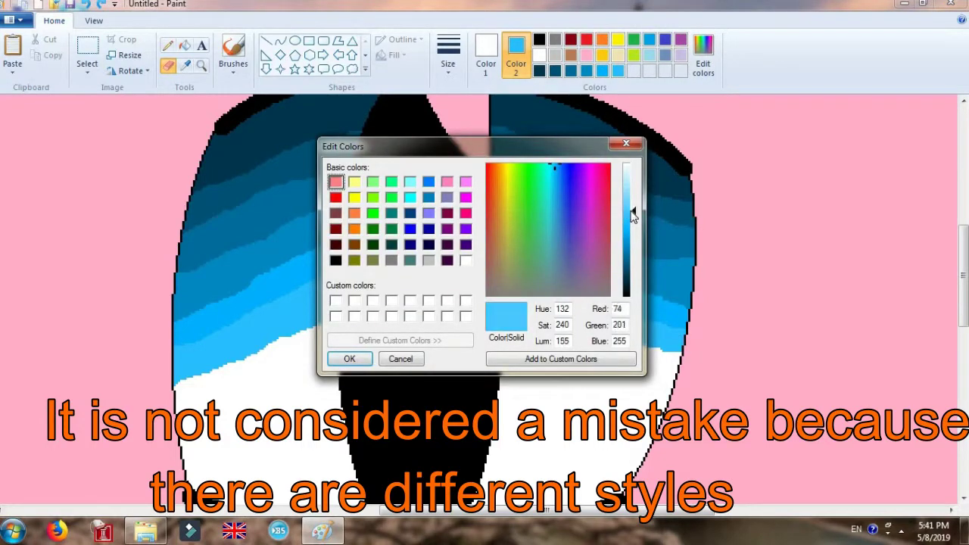
{"action": "left_click", "coordinate": [348, 359]}
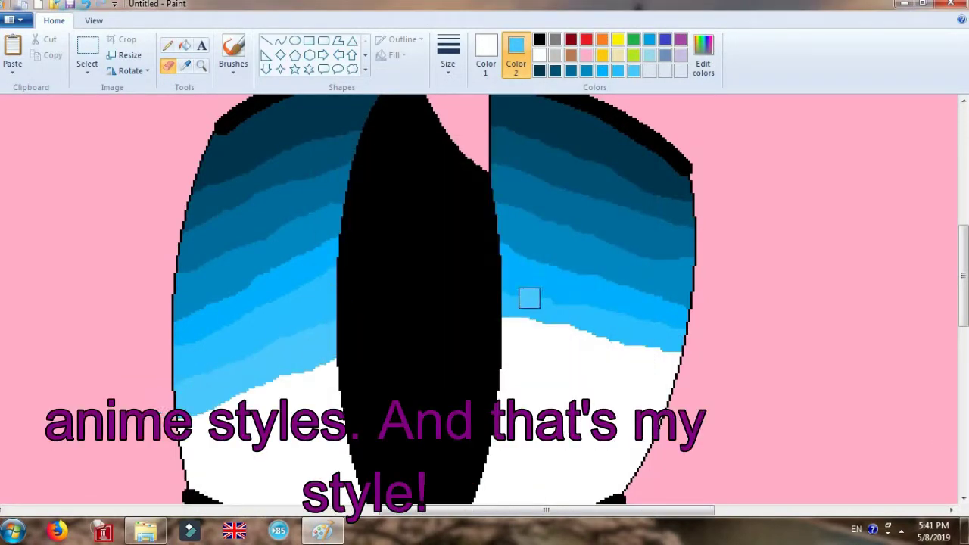
{"action": "mouse_move", "coordinate": [501, 326]}
{"action": "left_mouse_down"}
{"action": "mouse_move", "coordinate": [591, 335]}
{"action": "mouse_move", "coordinate": [709, 365]}
{"action": "mouse_move", "coordinate": [587, 354]}
{"action": "mouse_move", "coordinate": [509, 323]}
{"action": "mouse_move", "coordinate": [671, 366]}
{"action": "left_mouse_up"}
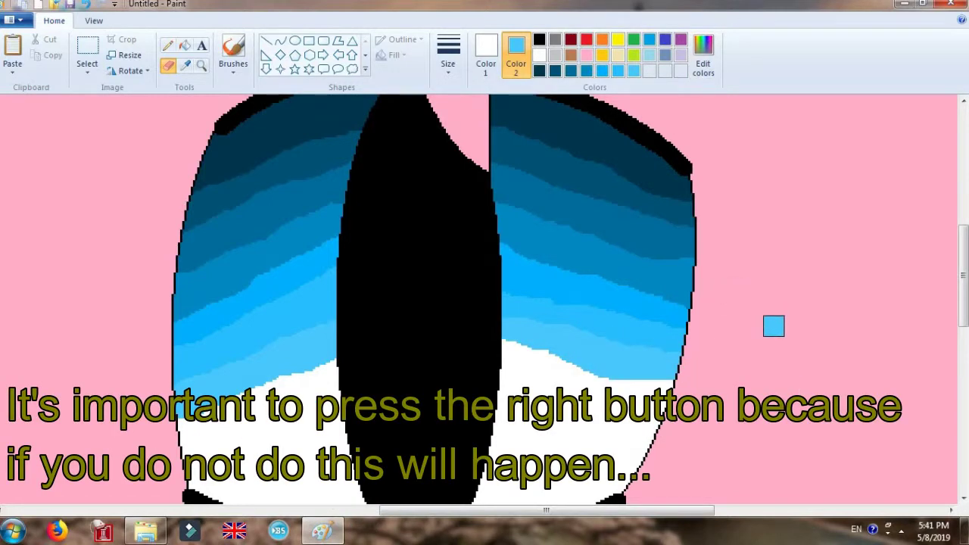
Demonstrate a loose light blue scribble over the right side of the eye and background, and undo it.
{"action": "mouse_move", "coordinate": [774, 327]}
{"action": "left_mouse_down"}
{"action": "mouse_move", "coordinate": [826, 356]}
{"action": "mouse_move", "coordinate": [469, 276]}
{"action": "mouse_move", "coordinate": [689, 310]}
{"action": "left_mouse_up"}
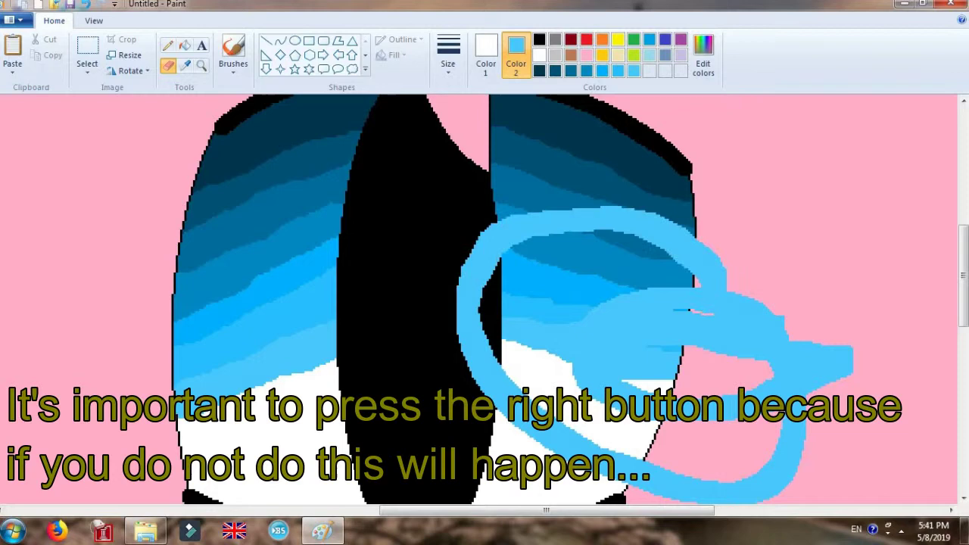
{"action": "left_click", "coordinate": [85, 6]}
Set Color 2 to RGB 108, 211, 255 and paint an eighth band below the seventh on both sides of the pupil.
{"action": "left_click", "coordinate": [703, 57]}
{"action": "left_click", "coordinate": [635, 198]}
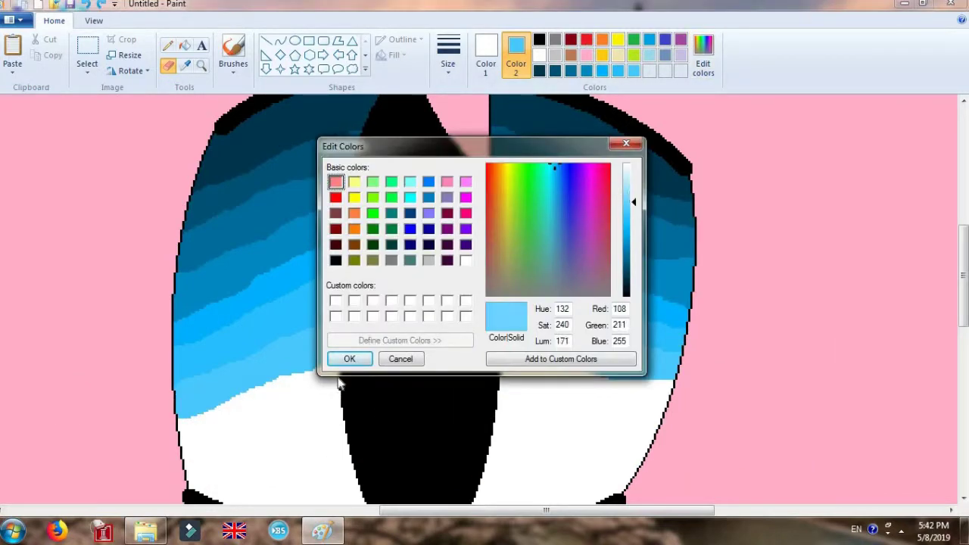
{"action": "left_click", "coordinate": [344, 359]}
{"action": "mouse_move", "coordinate": [504, 342]}
{"action": "left_mouse_down"}
{"action": "mouse_move", "coordinate": [565, 357]}
{"action": "mouse_move", "coordinate": [587, 384]}
{"action": "mouse_move", "coordinate": [359, 353]}
{"action": "mouse_move", "coordinate": [181, 433]}
{"action": "mouse_move", "coordinate": [287, 378]}
{"action": "left_mouse_up"}
Set Color 2 to RGB 151, 224, 255 and paint a ninth band on both sides, undoing and repainting the left stroke.
{"action": "scroll", "coordinate": [617, 172], "scroll_direction": "down", "scroll_amount": 2}
{"action": "left_click", "coordinate": [703, 49]}
{"action": "left_click", "coordinate": [634, 193]}
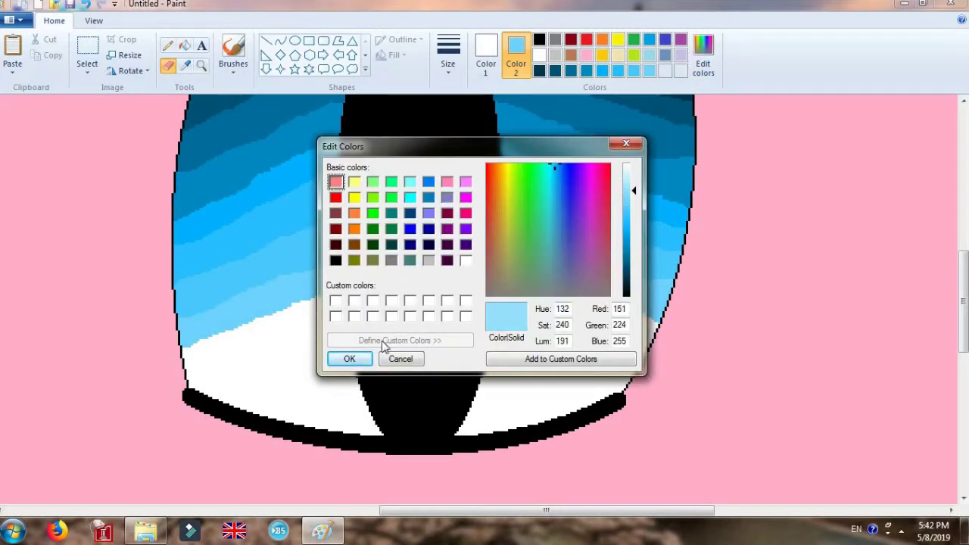
{"action": "left_click", "coordinate": [344, 359]}
{"action": "mouse_move", "coordinate": [505, 278]}
{"action": "left_mouse_down"}
{"action": "mouse_move", "coordinate": [572, 303]}
{"action": "mouse_move", "coordinate": [640, 349]}
{"action": "left_mouse_up"}
{"action": "mouse_move", "coordinate": [361, 286]}
{"action": "left_mouse_down"}
{"action": "mouse_move", "coordinate": [281, 332]}
{"action": "mouse_move", "coordinate": [152, 364]}
{"action": "left_mouse_up"}
{"action": "left_click", "coordinate": [85, 4]}
{"action": "mouse_move", "coordinate": [332, 294]}
{"action": "left_mouse_down"}
{"action": "mouse_move", "coordinate": [272, 310]}
{"action": "mouse_move", "coordinate": [325, 323]}
{"action": "mouse_move", "coordinate": [195, 342]}
{"action": "left_mouse_up"}
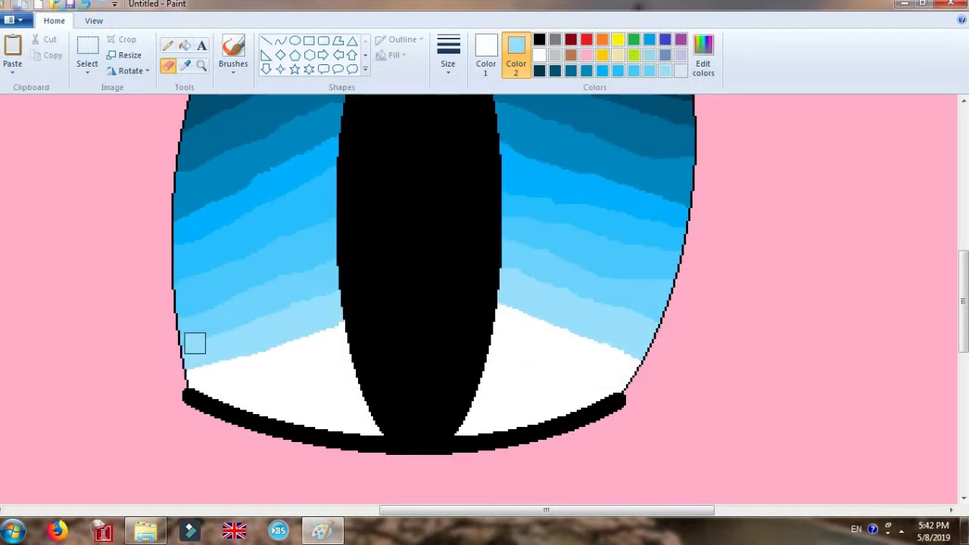
Lighten Color 2 to a paler blue than the last painted band.
{"action": "left_click", "coordinate": [712, 64]}
{"action": "left_click", "coordinate": [625, 191]}
{"action": "left_click_drag", "start_coordinate": [627, 192], "coordinate": [633, 184]}
{"action": "left_click", "coordinate": [356, 360]}
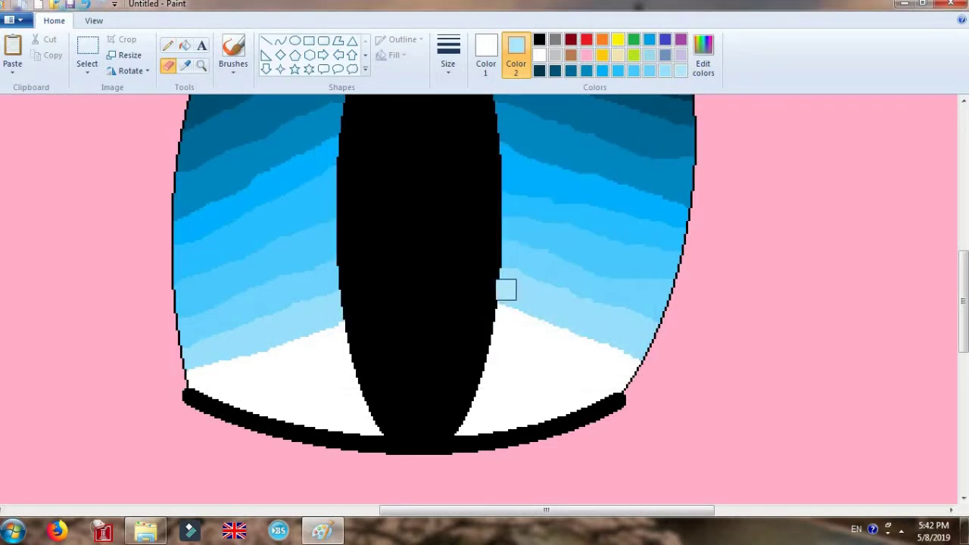
Paint a tenth pale blue band on both sides of the pupil, and an eleventh band below it in a lighter Color 2.
{"action": "mouse_move", "coordinate": [503, 309]}
{"action": "left_mouse_down"}
{"action": "mouse_move", "coordinate": [465, 318]}
{"action": "mouse_move", "coordinate": [670, 382]}
{"action": "left_mouse_up"}
{"action": "left_click_drag", "start_coordinate": [339, 332], "coordinate": [189, 382]}
{"action": "left_click", "coordinate": [716, 68]}
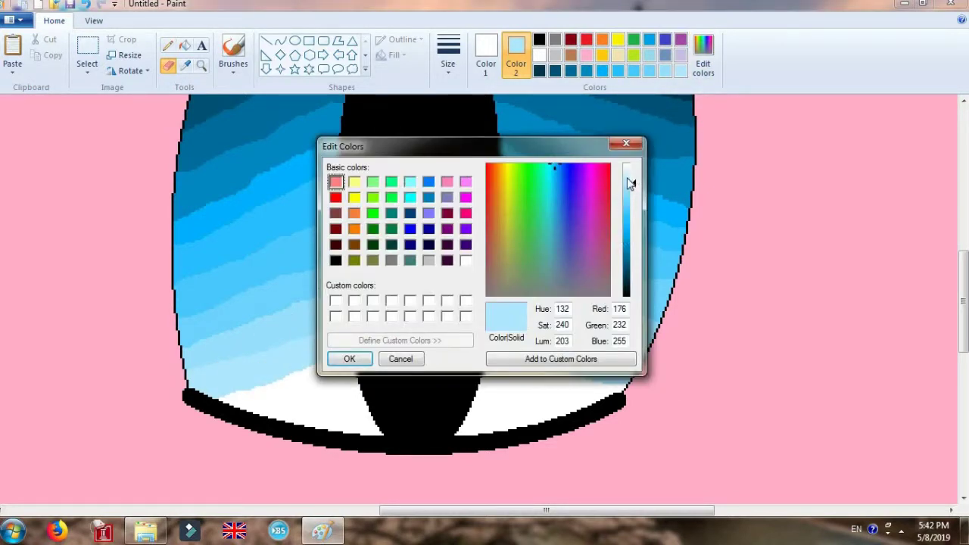
{"action": "left_click", "coordinate": [630, 183]}
{"action": "left_click", "coordinate": [346, 358]}
{"action": "mouse_move", "coordinate": [490, 348]}
{"action": "left_mouse_down"}
{"action": "mouse_move", "coordinate": [624, 390]}
{"action": "mouse_move", "coordinate": [617, 415]}
{"action": "left_mouse_up"}
{"action": "left_click_drag", "start_coordinate": [365, 352], "coordinate": [383, 357]}
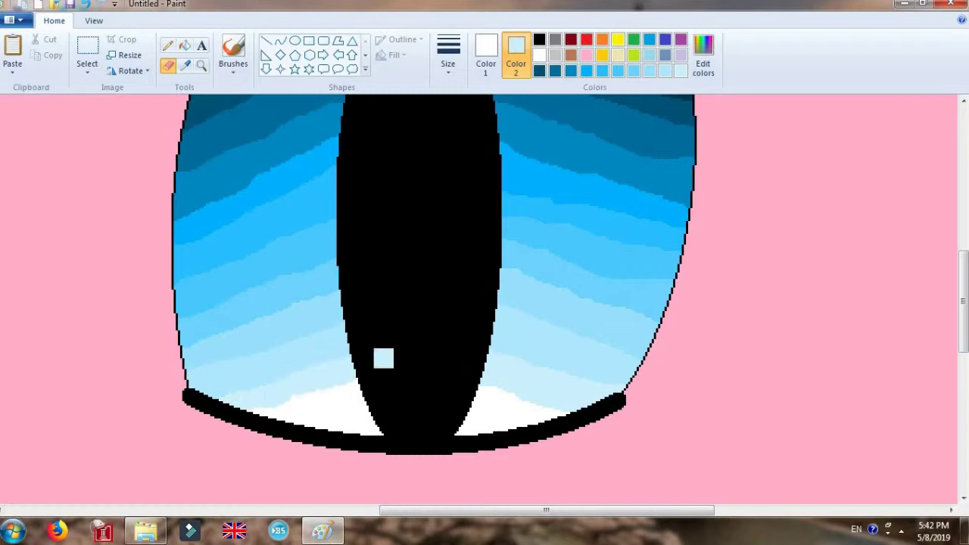
Lighten Color 2 once more and paint the remaining white area of the iris just above the lower eyelid.
{"action": "left_click", "coordinate": [703, 69]}
{"action": "left_click", "coordinate": [631, 178]}
{"action": "left_click", "coordinate": [344, 359]}
{"action": "mouse_move", "coordinate": [351, 442]}
{"action": "left_mouse_down"}
{"action": "mouse_move", "coordinate": [356, 410]}
{"action": "mouse_move", "coordinate": [334, 409]}
{"action": "mouse_move", "coordinate": [386, 432]}
{"action": "mouse_move", "coordinate": [457, 394]}
{"action": "mouse_move", "coordinate": [591, 433]}
{"action": "left_mouse_up"}
Fill the pink background and the highlight at the top of the pupil with white, undoing a misplaced fill in between.
{"action": "left_click", "coordinate": [203, 66]}
{"action": "right_click", "coordinate": [265, 255]}
{"action": "right_click", "coordinate": [265, 255]}
{"action": "right_click", "coordinate": [265, 255]}
{"action": "left_click", "coordinate": [265, 255]}
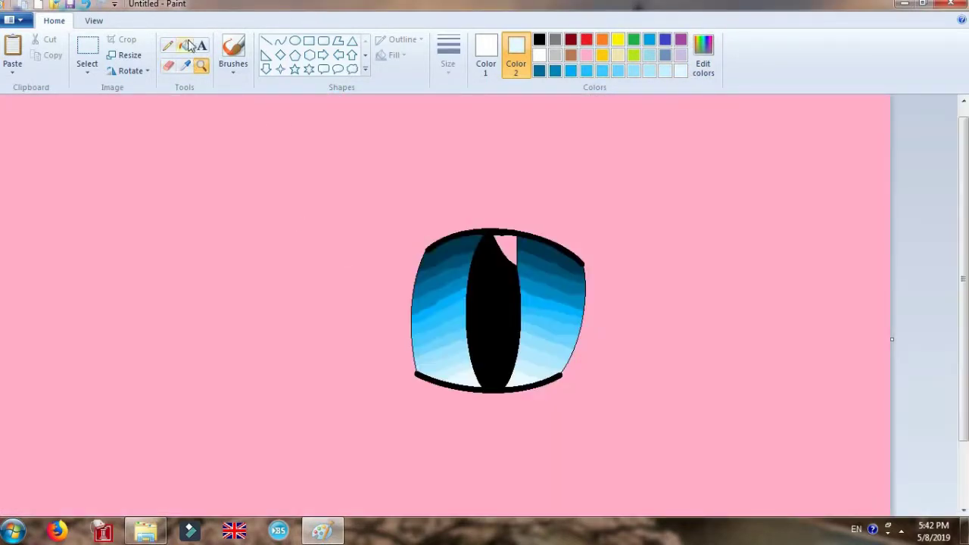
{"action": "left_click", "coordinate": [187, 45]}
{"action": "left_click", "coordinate": [468, 206]}
{"action": "left_click", "coordinate": [523, 246]}
{"action": "left_click", "coordinate": [89, 5]}
{"action": "left_click", "coordinate": [508, 247]}
Taper both ends of the lower eyelid by covering their lower edges with white curves.
{"action": "left_click", "coordinate": [203, 67]}
{"action": "right_click", "coordinate": [346, 259]}
{"action": "right_click", "coordinate": [346, 260]}
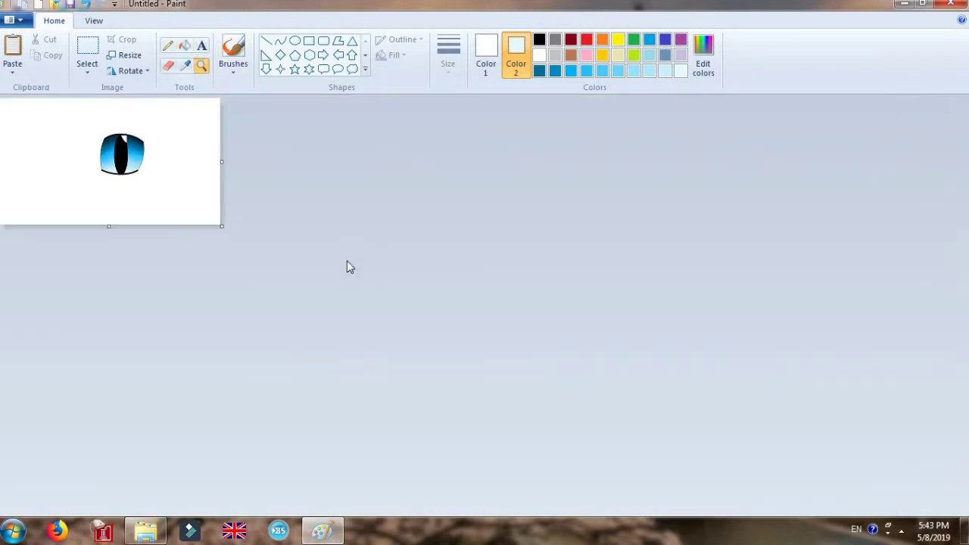
{"action": "left_click", "coordinate": [166, 218]}
{"action": "left_click", "coordinate": [170, 228]}
{"action": "left_click", "coordinate": [386, 280]}
{"action": "left_click", "coordinate": [280, 41]}
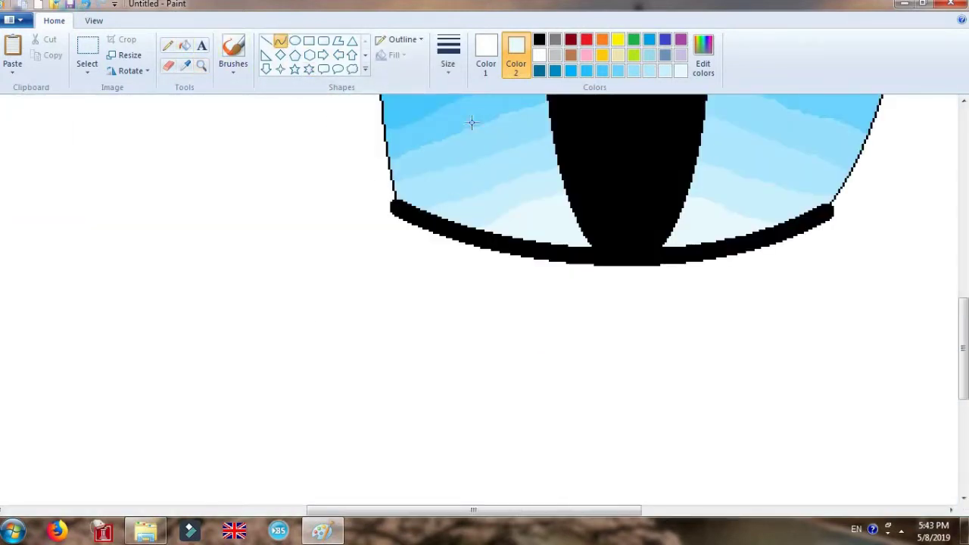
{"action": "left_click", "coordinate": [451, 62]}
{"action": "left_click", "coordinate": [465, 154]}
{"action": "left_click_drag", "start_coordinate": [437, 236], "coordinate": [369, 184]}
{"action": "left_click_drag", "start_coordinate": [751, 267], "coordinate": [854, 189]}
{"action": "double_click", "coordinate": [839, 209]}
Taper the left and right ends of the upper eyelid with white curves along its outer edge.
{"action": "scroll", "coordinate": [848, 244], "scroll_direction": "up", "scroll_amount": 4}
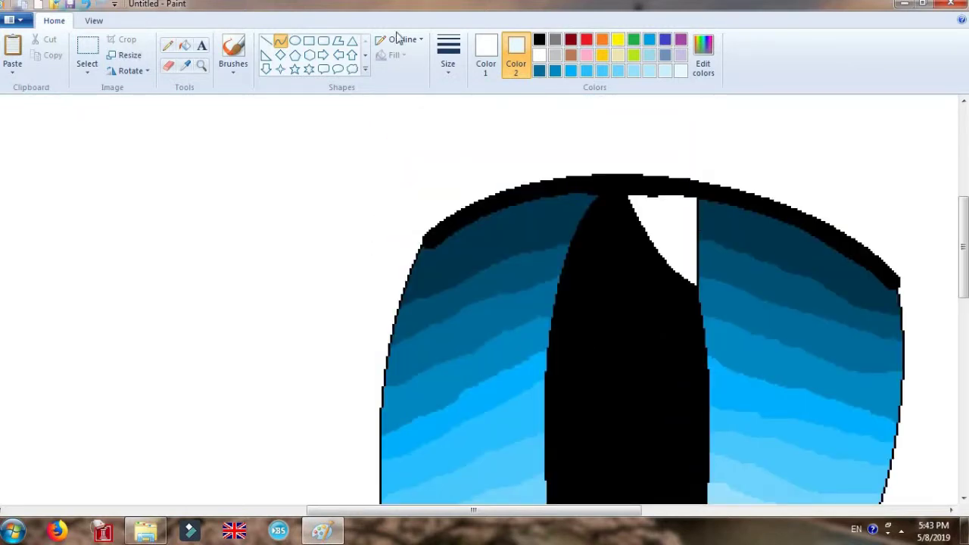
{"action": "double_click", "coordinate": [431, 217]}
{"action": "left_click_drag", "start_coordinate": [858, 227], "coordinate": [912, 315]}
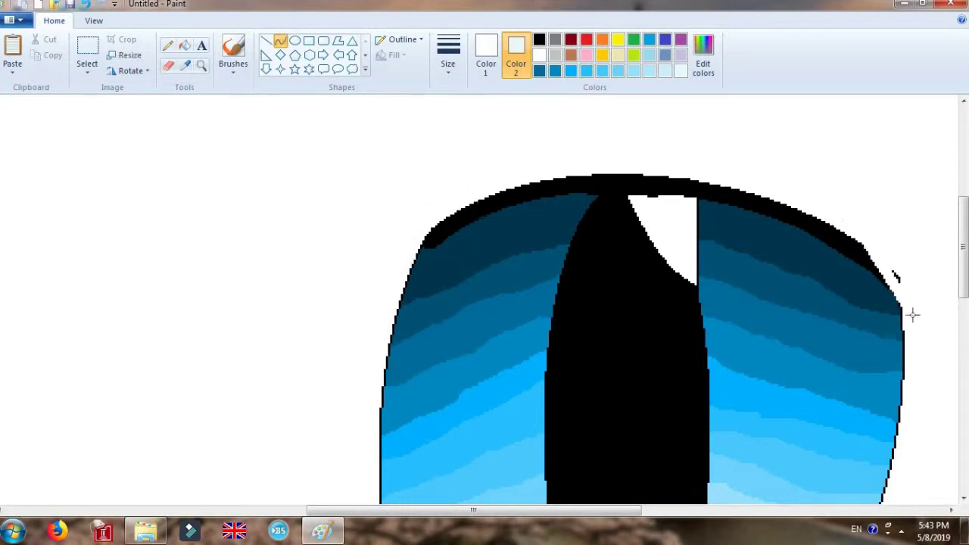
{"action": "double_click", "coordinate": [898, 263]}
Pick the darkest blue from the iris and draw curves along the upper eyelid's inner edge to thin both ends.
{"action": "left_click", "coordinate": [185, 66]}
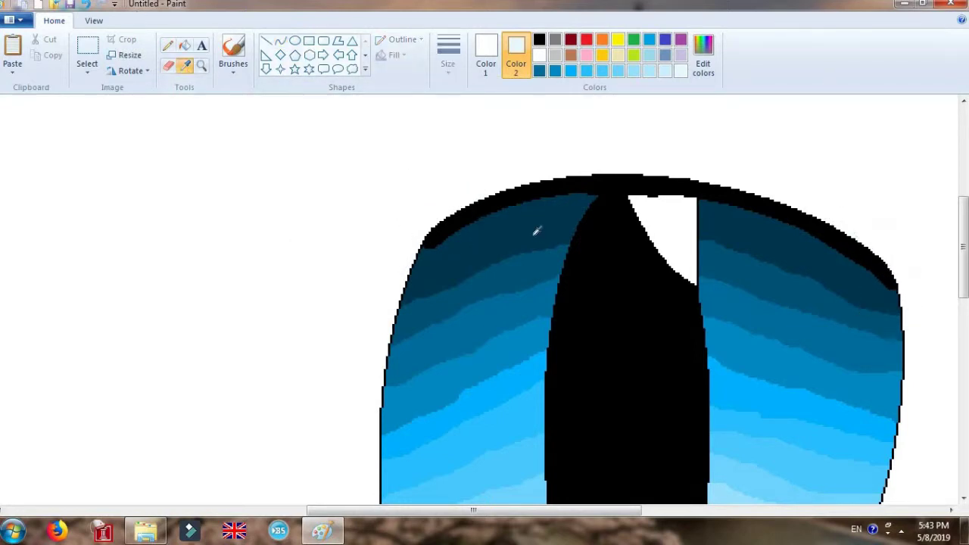
{"action": "left_click", "coordinate": [538, 211]}
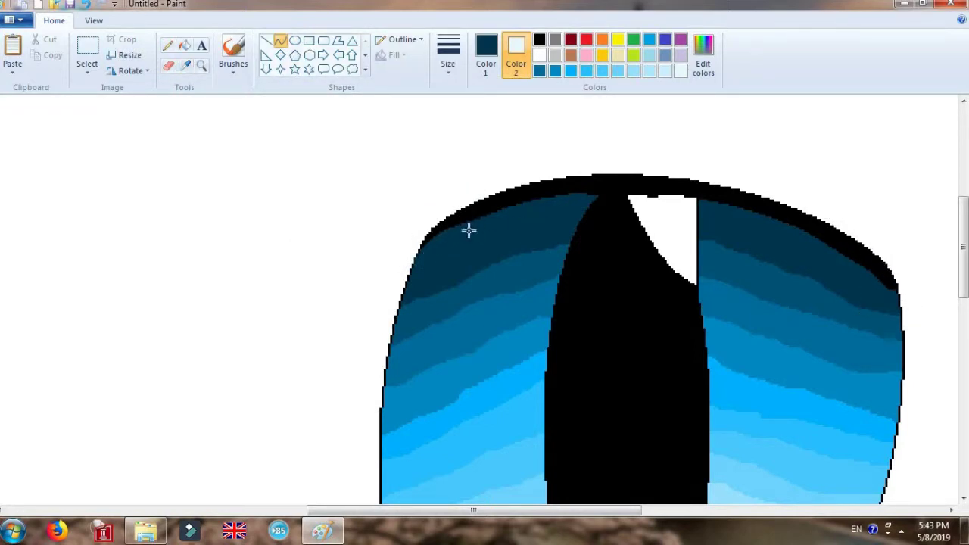
{"action": "left_click", "coordinate": [445, 231]}
{"action": "left_click", "coordinate": [687, 207]}
{"action": "left_click", "coordinate": [843, 247]}
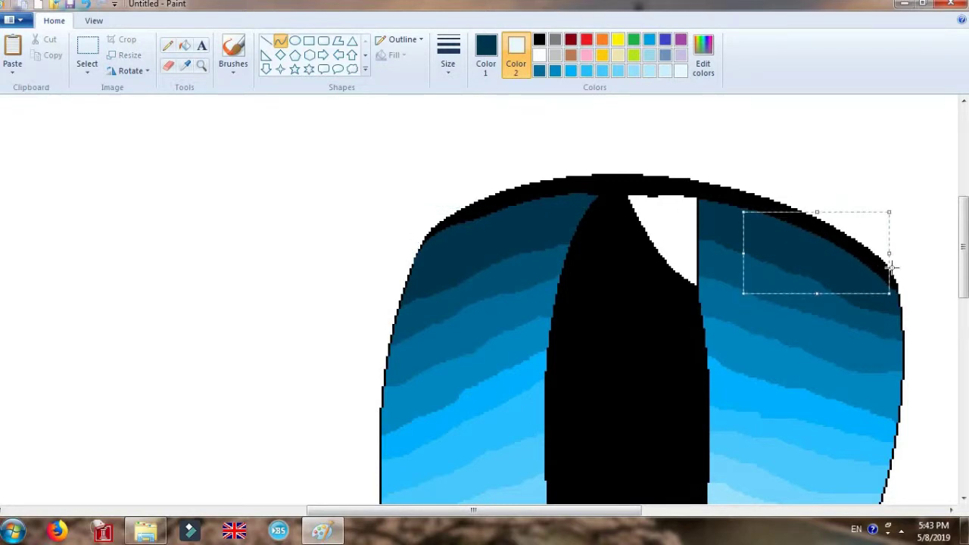
{"action": "left_click", "coordinate": [931, 281]}
Try two short black curved lines above the upper eyelid's left end, thinned with white curves.
{"action": "left_click_drag", "start_coordinate": [450, 510], "coordinate": [545, 510]}
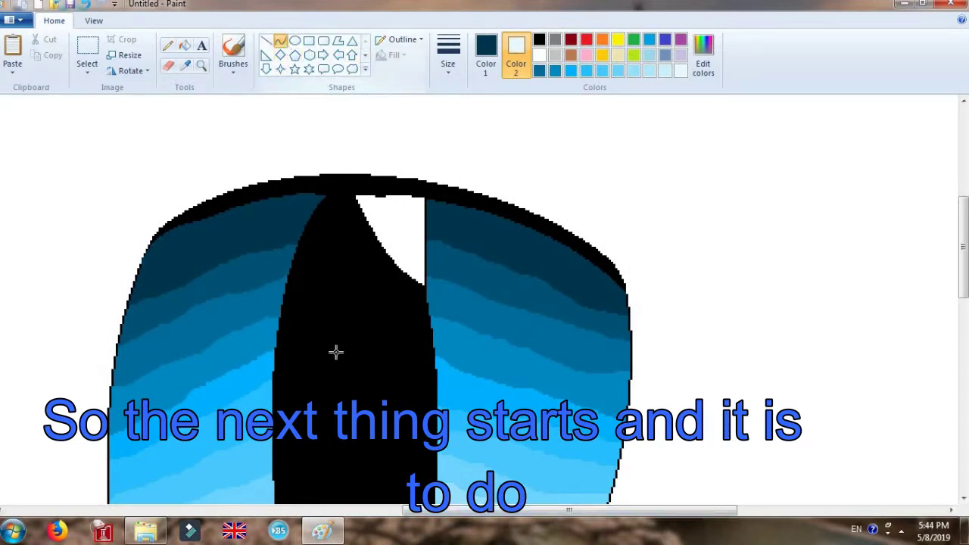
{"action": "left_click_drag", "start_coordinate": [448, 509], "coordinate": [388, 509]}
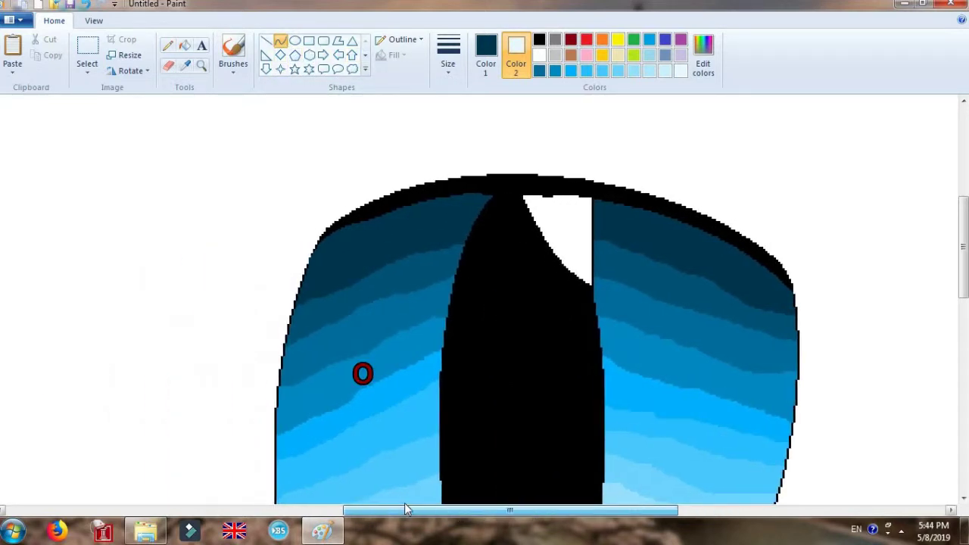
{"action": "scroll", "coordinate": [361, 372], "scroll_direction": "up", "scroll_amount": 3}
{"action": "left_click", "coordinate": [449, 56]}
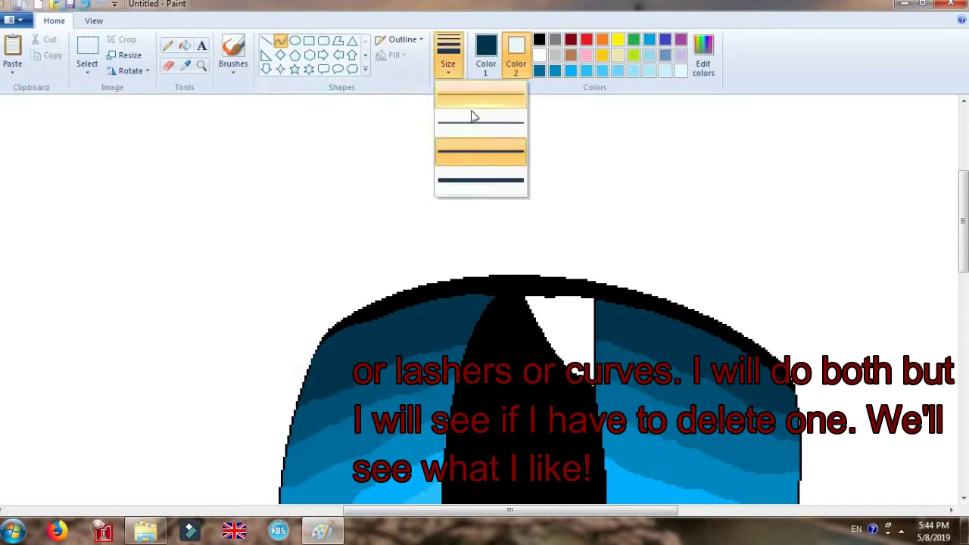
{"action": "left_click", "coordinate": [459, 126]}
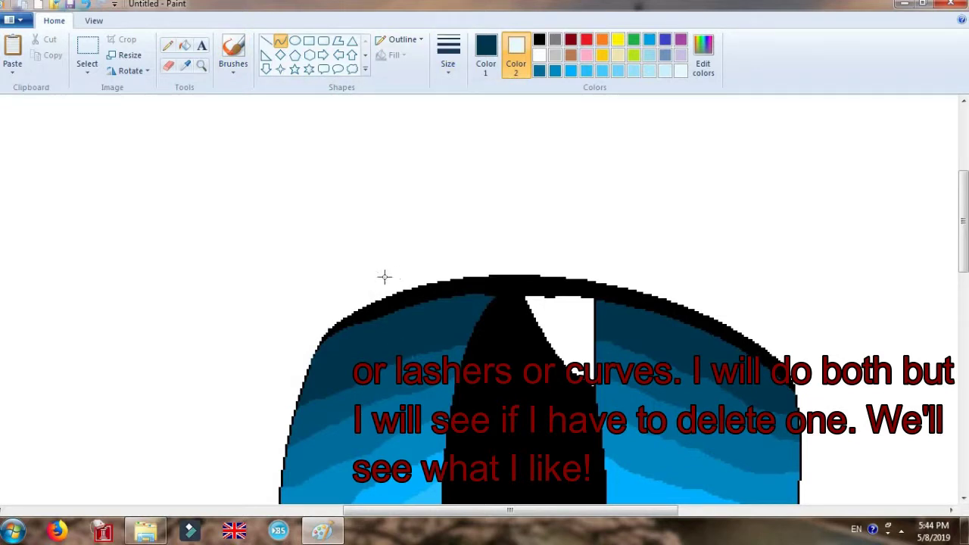
{"action": "left_click_drag", "start_coordinate": [385, 278], "coordinate": [318, 305]}
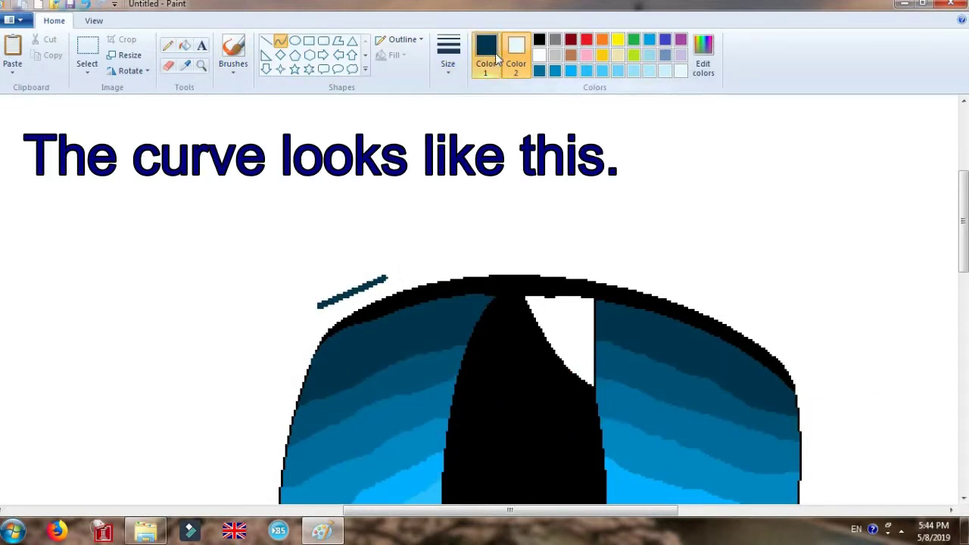
{"action": "left_click", "coordinate": [539, 40]}
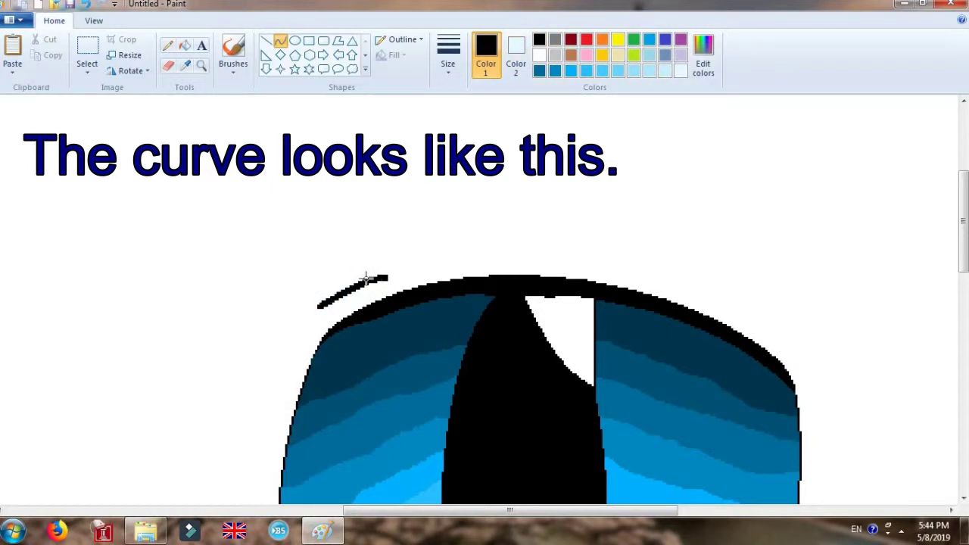
{"action": "left_click", "coordinate": [341, 289]}
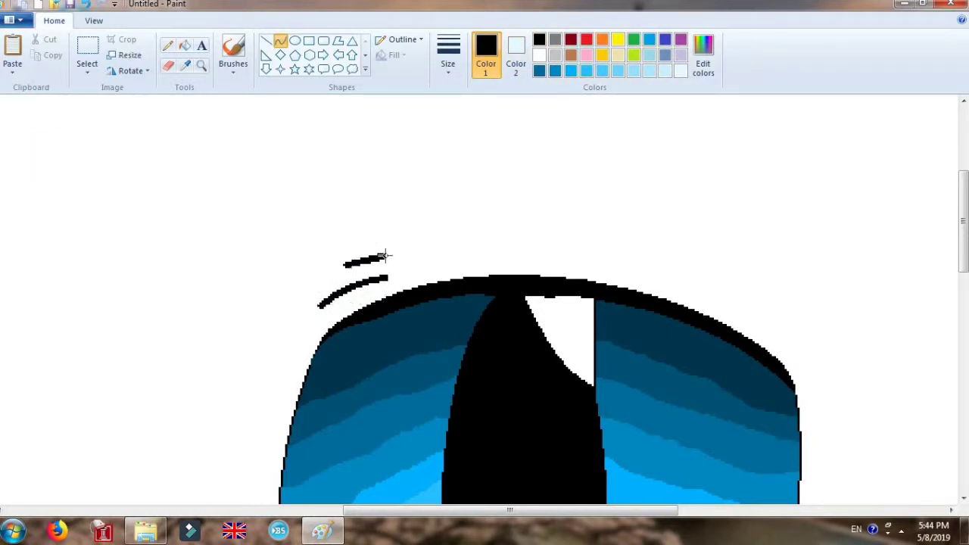
{"action": "left_click", "coordinate": [517, 62]}
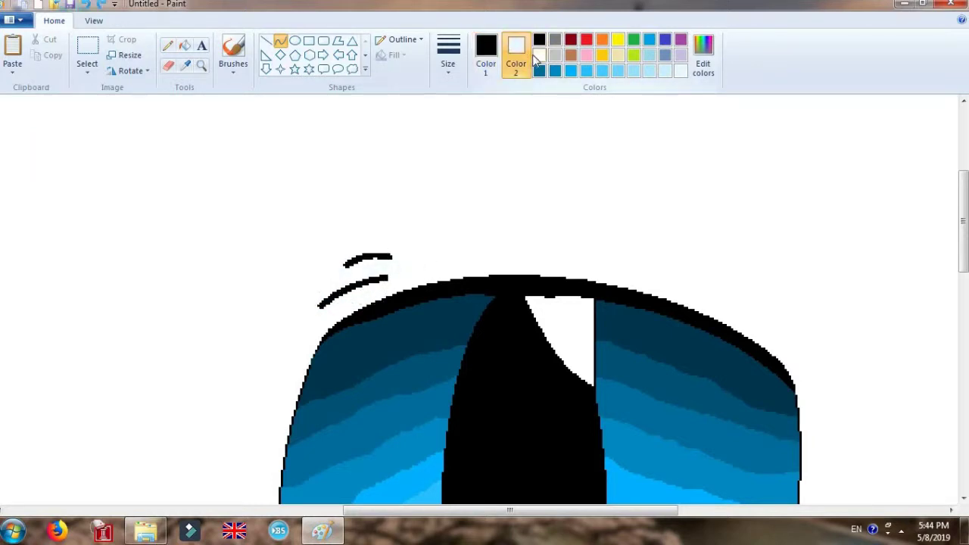
{"action": "key", "text": "ctrl+z"}
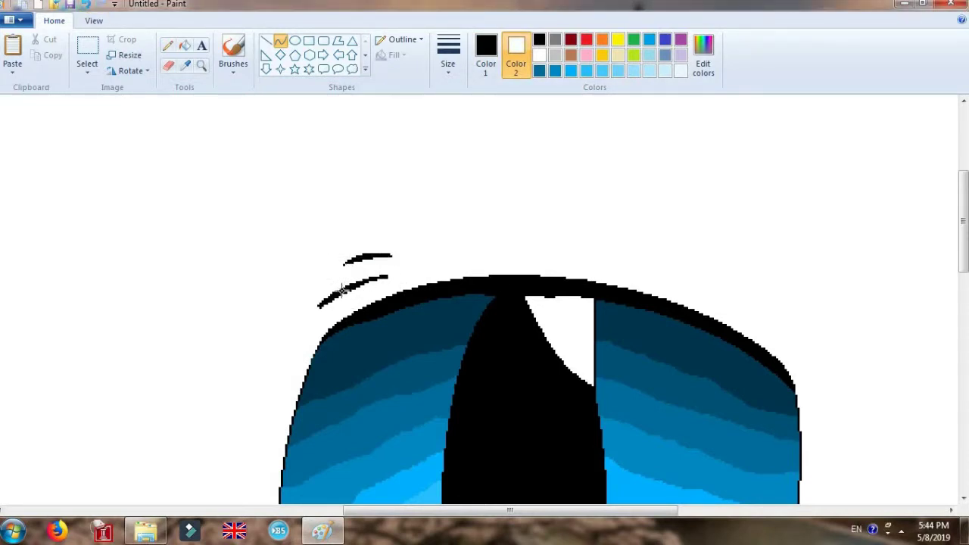
Check the whole eye and undo the two short curves above the upper eyelid's left end.
{"action": "left_click", "coordinate": [201, 66]}
{"action": "right_click", "coordinate": [301, 160]}
{"action": "right_click", "coordinate": [302, 163]}
{"action": "right_click", "coordinate": [307, 168]}
{"action": "left_click", "coordinate": [395, 253]}
{"action": "left_click", "coordinate": [503, 291]}
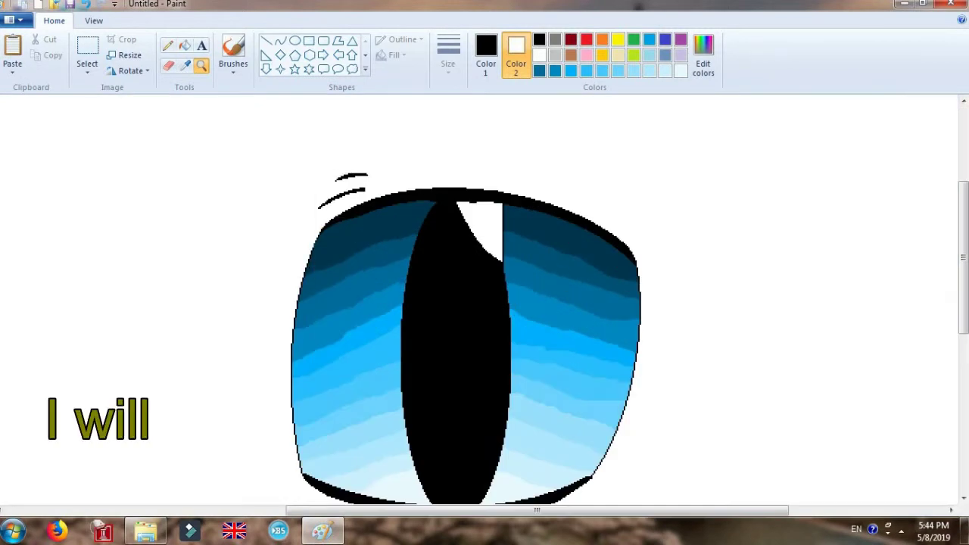
{"action": "left_click", "coordinate": [90, 9]}
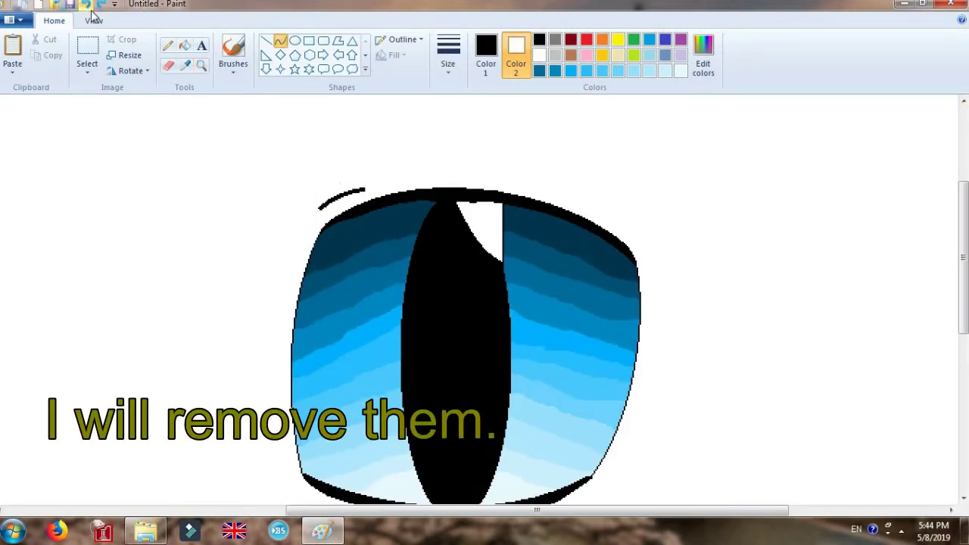
{"action": "scroll", "coordinate": [463, 157], "scroll_direction": "up", "scroll_amount": 1}
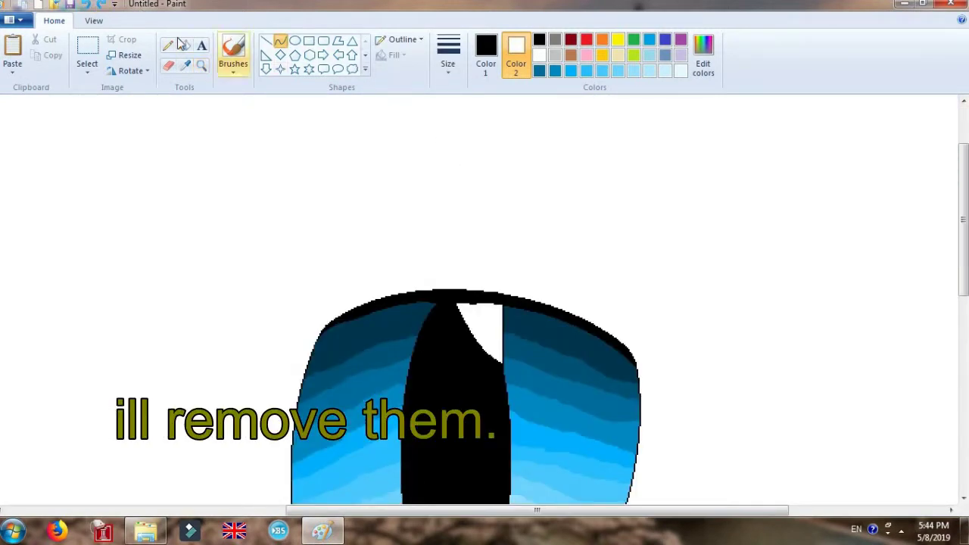
Set Color 1 to black and Color 2 to white, and erase the thin black line along the highlight's right edge.
{"action": "left_click", "coordinate": [201, 66]}
{"action": "left_click", "coordinate": [664, 335]}
{"action": "scroll", "coordinate": [131, 240], "scroll_direction": "up", "scroll_amount": 1}
{"action": "left_click", "coordinate": [127, 248]}
{"action": "left_click", "coordinate": [295, 270]}
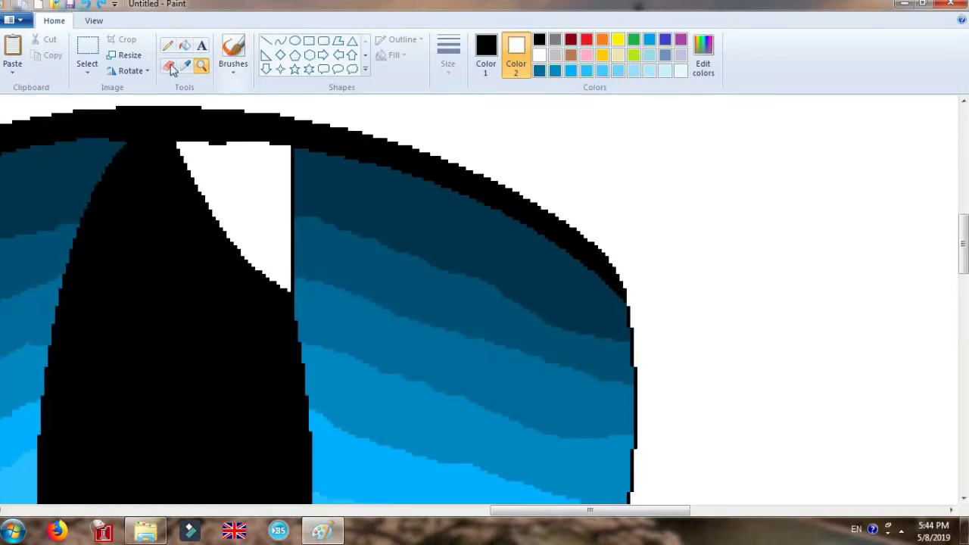
{"action": "left_click", "coordinate": [539, 55]}
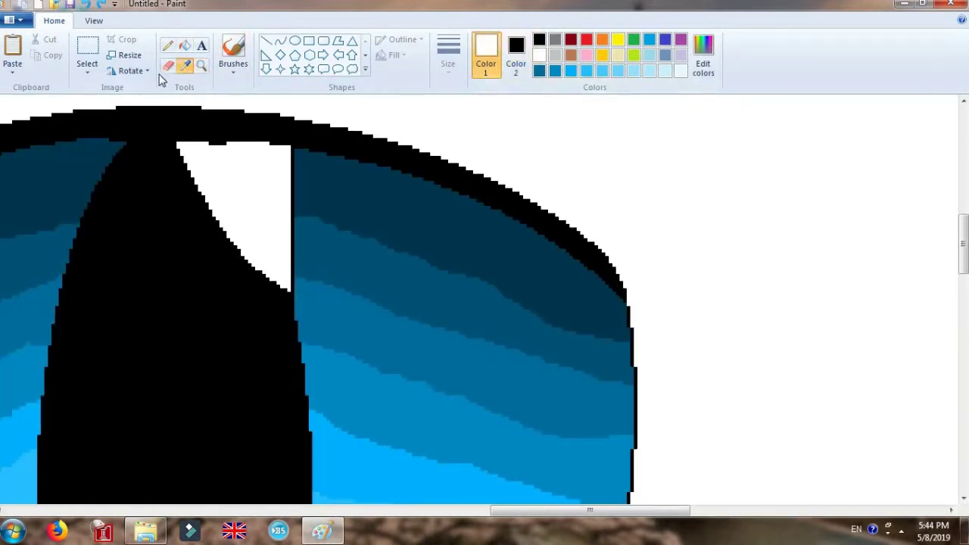
{"action": "left_click", "coordinate": [169, 67]}
{"action": "left_click", "coordinate": [516, 57]}
{"action": "left_click", "coordinate": [539, 56]}
{"action": "left_click", "coordinate": [486, 57]}
{"action": "left_click", "coordinate": [539, 40]}
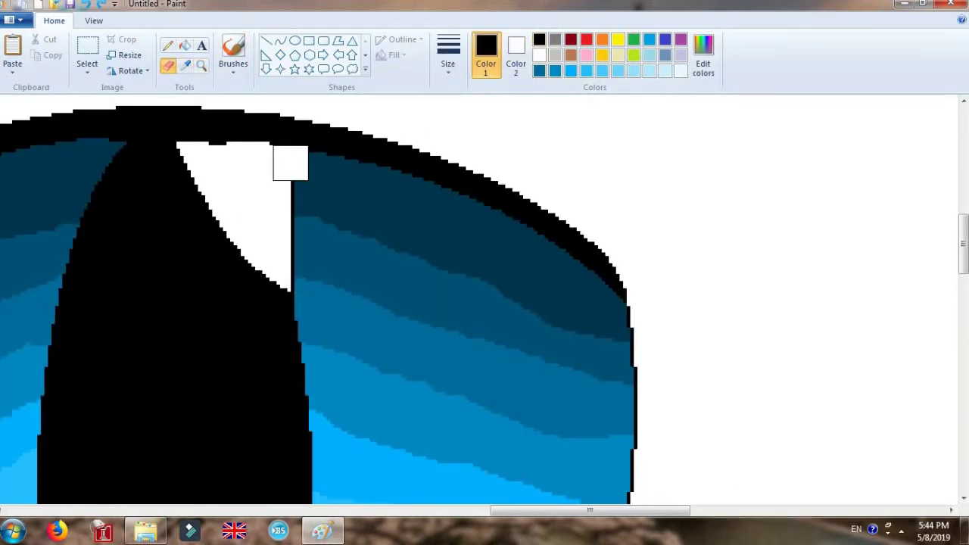
{"action": "mouse_move", "coordinate": [288, 162]}
{"action": "left_mouse_down"}
{"action": "mouse_move", "coordinate": [306, 260]}
{"action": "mouse_move", "coordinate": [308, 241]}
{"action": "mouse_move", "coordinate": [309, 274]}
{"action": "left_mouse_up"}
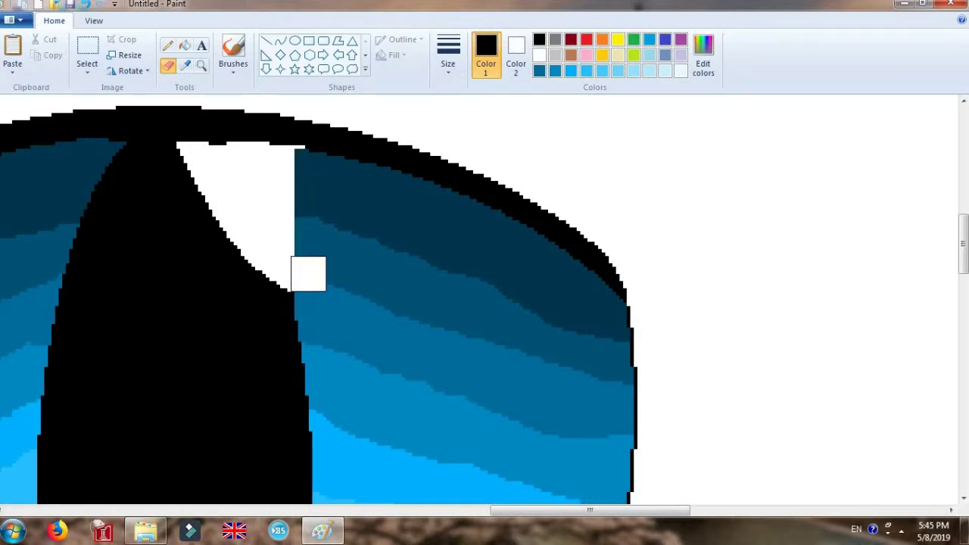
Draw a black curve rising from the upper eyelid's right corner as the outer edge of a large eyelash.
{"action": "left_click", "coordinate": [201, 67]}
{"action": "right_click", "coordinate": [303, 194]}
{"action": "right_click", "coordinate": [303, 195]}
{"action": "right_click", "coordinate": [303, 195]}
{"action": "left_click", "coordinate": [303, 205]}
{"action": "left_click", "coordinate": [413, 263]}
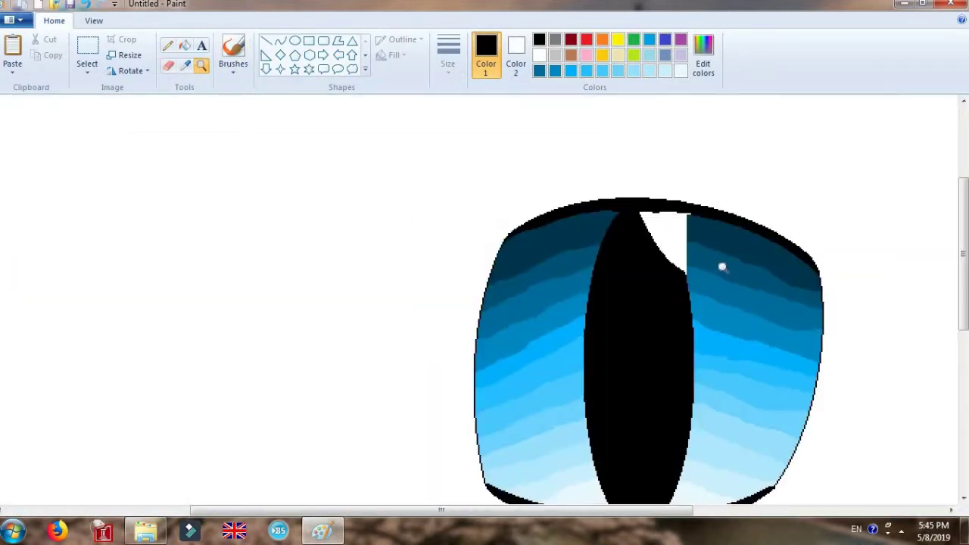
{"action": "left_click", "coordinate": [719, 265]}
{"action": "left_click", "coordinate": [489, 244]}
{"action": "scroll", "coordinate": [130, 160], "scroll_direction": "up", "scroll_amount": 2}
{"action": "left_click", "coordinate": [280, 40]}
{"action": "left_click", "coordinate": [443, 74]}
{"action": "left_click", "coordinate": [471, 180]}
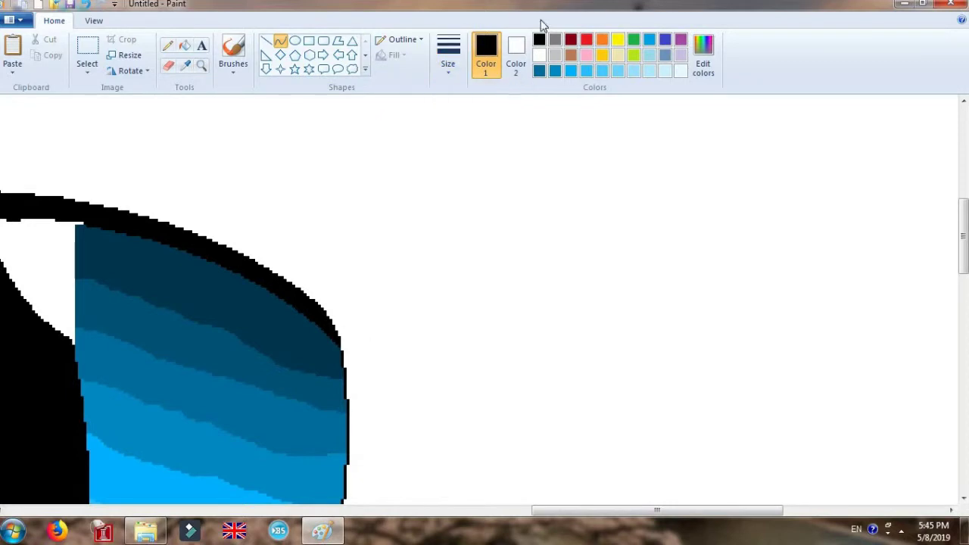
{"action": "left_click_drag", "start_coordinate": [340, 343], "coordinate": [326, 116]}
{"action": "left_click", "coordinate": [347, 311]}
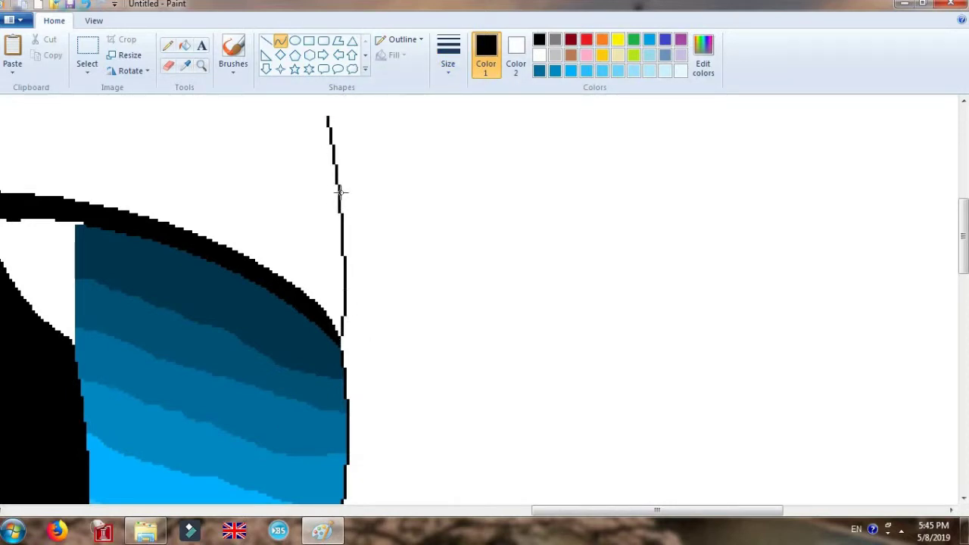
{"action": "left_click", "coordinate": [346, 194]}
Close the large eyelash with a curve from its tip to the eyelid, and outline a second, smaller lash to its left.
{"action": "left_click_drag", "start_coordinate": [258, 152], "coordinate": [188, 232]}
{"action": "left_click", "coordinate": [268, 190]}
{"action": "left_click", "coordinate": [269, 190]}
{"action": "left_click_drag", "start_coordinate": [583, 509], "coordinate": [517, 509]}
{"action": "scroll", "coordinate": [513, 309], "scroll_direction": "up", "scroll_amount": 2}
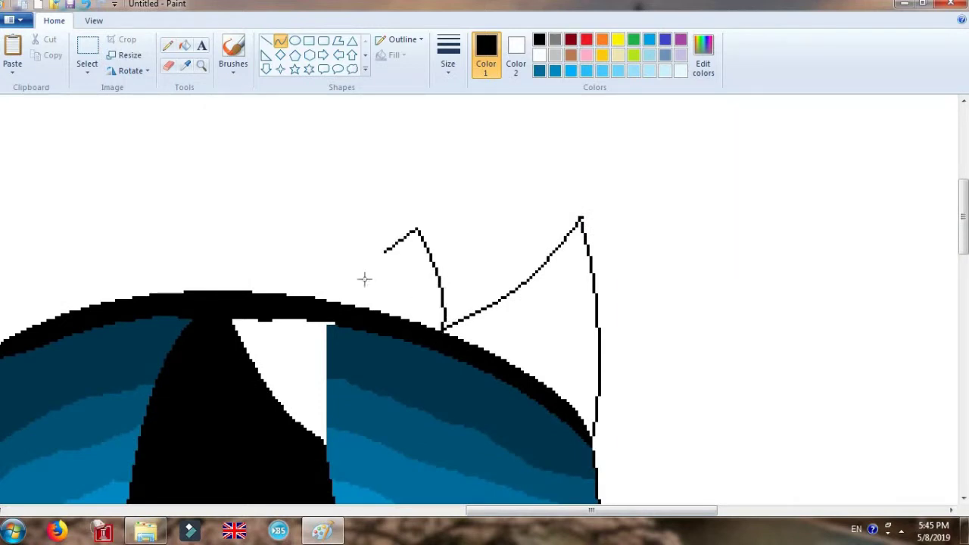
{"action": "left_click", "coordinate": [202, 65]}
{"action": "right_click", "coordinate": [419, 281]}
{"action": "right_click", "coordinate": [420, 281]}
{"action": "left_click", "coordinate": [502, 276]}
{"action": "left_click", "coordinate": [501, 276]}
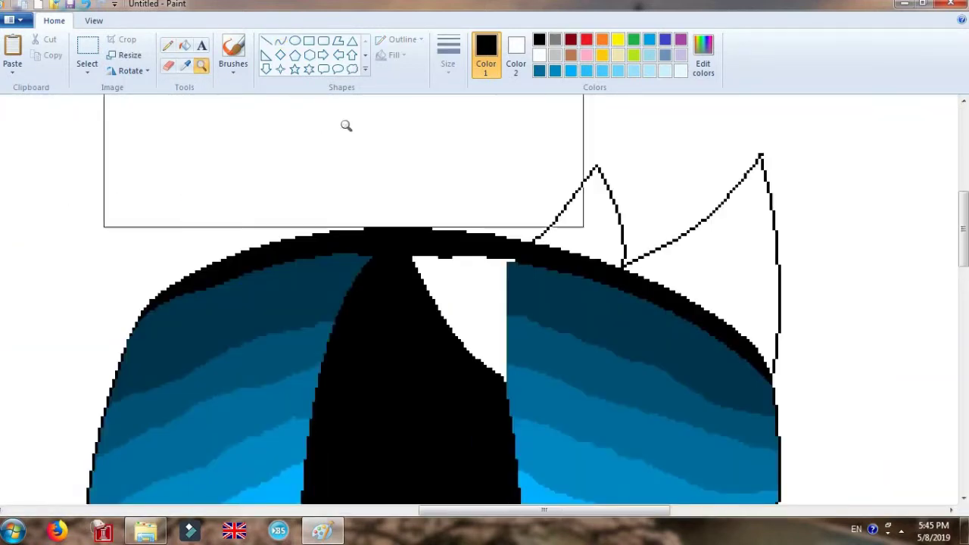
Outline a third, still smaller eyelash left of the second one, undoing a stray curve along the eyelid.
{"action": "left_click", "coordinate": [281, 42]}
{"action": "left_click_drag", "start_coordinate": [522, 243], "coordinate": [520, 182]}
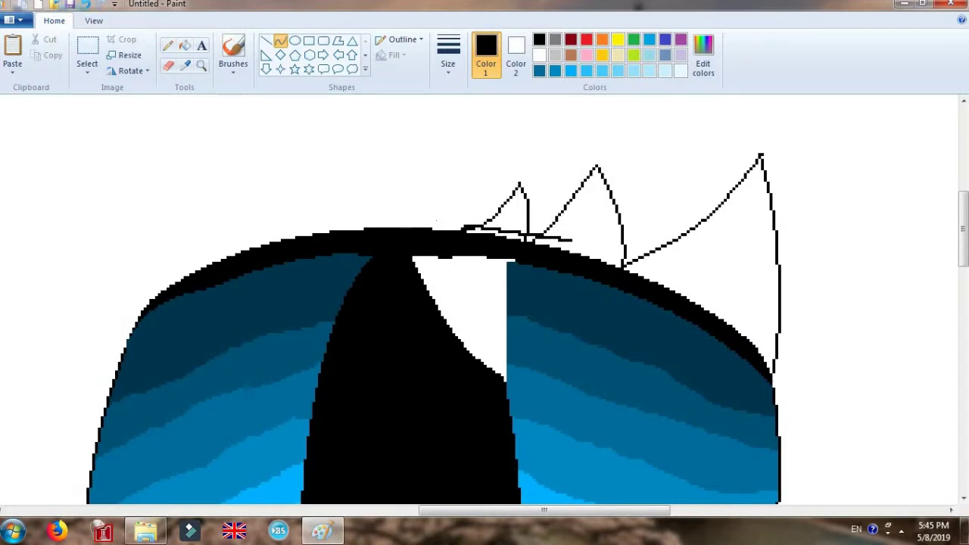
{"action": "left_click", "coordinate": [84, 4]}
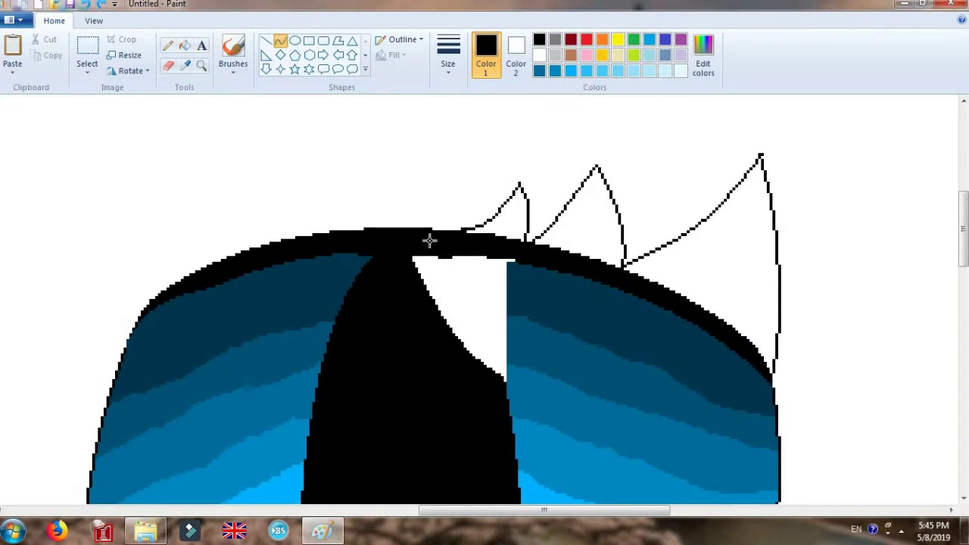
Outline a fourth eyelash sweeping over the middle of the upper eyelid, and fill it and the third lash with black.
{"action": "mouse_move", "coordinate": [467, 182]}
{"action": "left_mouse_down"}
{"action": "mouse_move", "coordinate": [325, 229]}
{"action": "mouse_move", "coordinate": [321, 216]}
{"action": "left_mouse_up"}
{"action": "left_click", "coordinate": [185, 46]}
{"action": "left_click", "coordinate": [338, 225]}
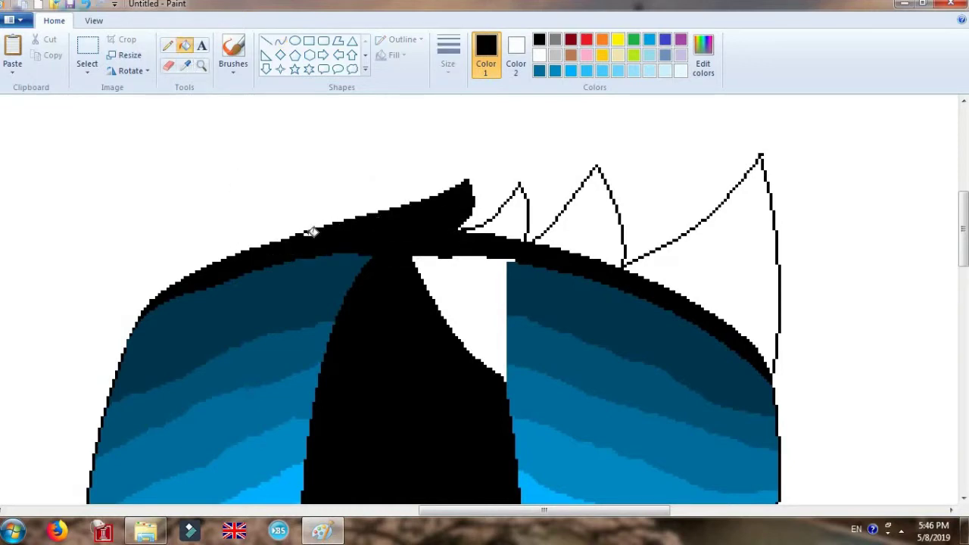
{"action": "left_click", "coordinate": [461, 229]}
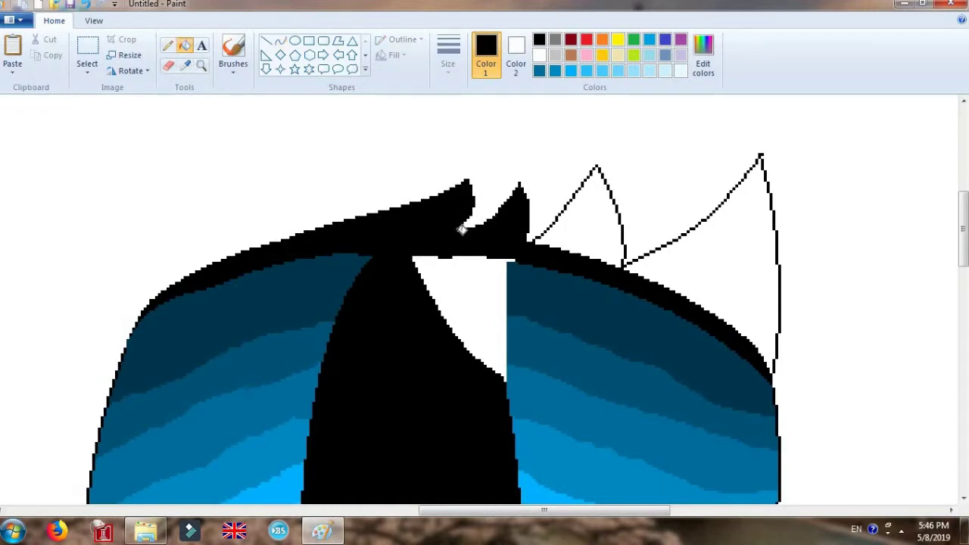
Fill the outlined second lash and the large outer lash on the upper eyelid with black.
{"action": "left_click", "coordinate": [599, 225]}
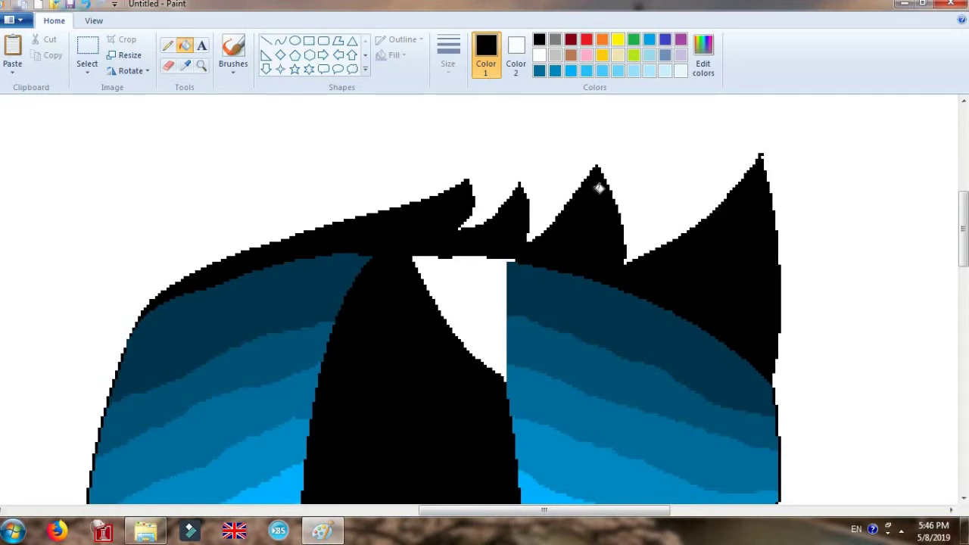
{"action": "left_click", "coordinate": [167, 45]}
{"action": "left_click", "coordinate": [201, 66]}
{"action": "right_click", "coordinate": [286, 173]}
{"action": "right_click", "coordinate": [289, 180]}
{"action": "right_click", "coordinate": [291, 185]}
{"action": "right_click", "coordinate": [295, 193]}
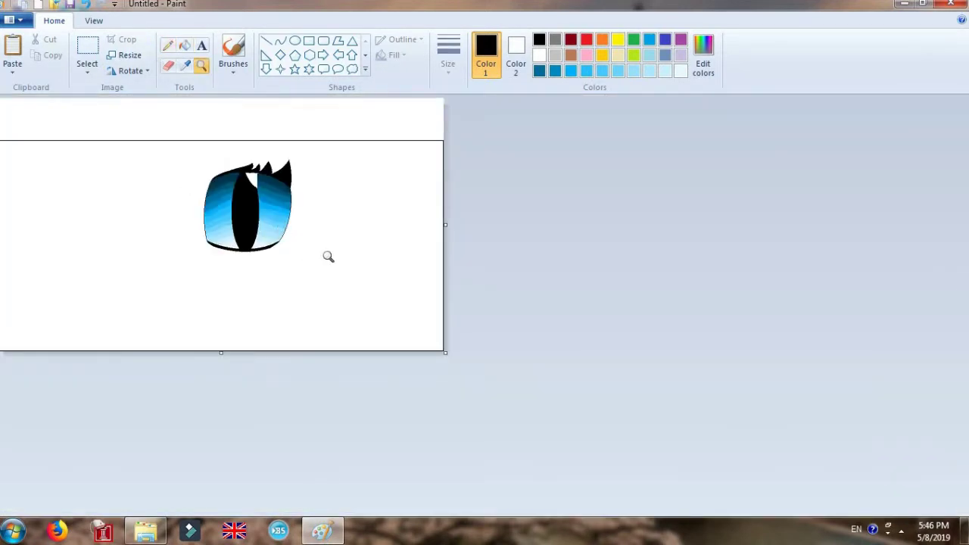
Pick the darkest blue of the iris as the drawing color and edit it into a near-black shade.
{"action": "left_click", "coordinate": [322, 234]}
{"action": "right_click", "coordinate": [307, 163]}
{"action": "left_click", "coordinate": [295, 231]}
{"action": "left_click", "coordinate": [49, 385]}
{"action": "left_click", "coordinate": [186, 66]}
{"action": "left_click", "coordinate": [423, 243]}
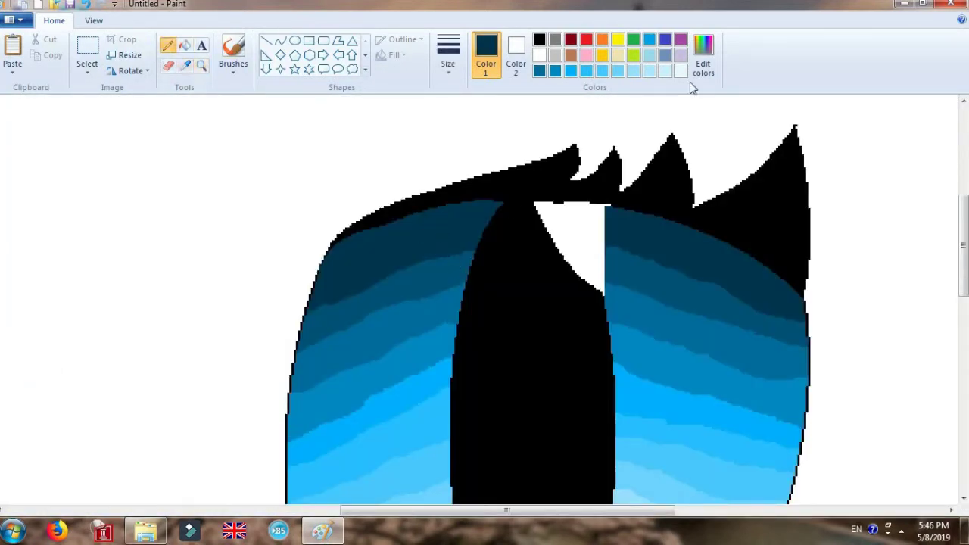
{"action": "left_click", "coordinate": [701, 67]}
{"action": "left_click", "coordinate": [627, 291]}
{"action": "left_click", "coordinate": [351, 360]}
Fill the connected black area of pupil, eyelids and lashes with the near-black blue.
{"action": "left_click", "coordinate": [186, 46]}
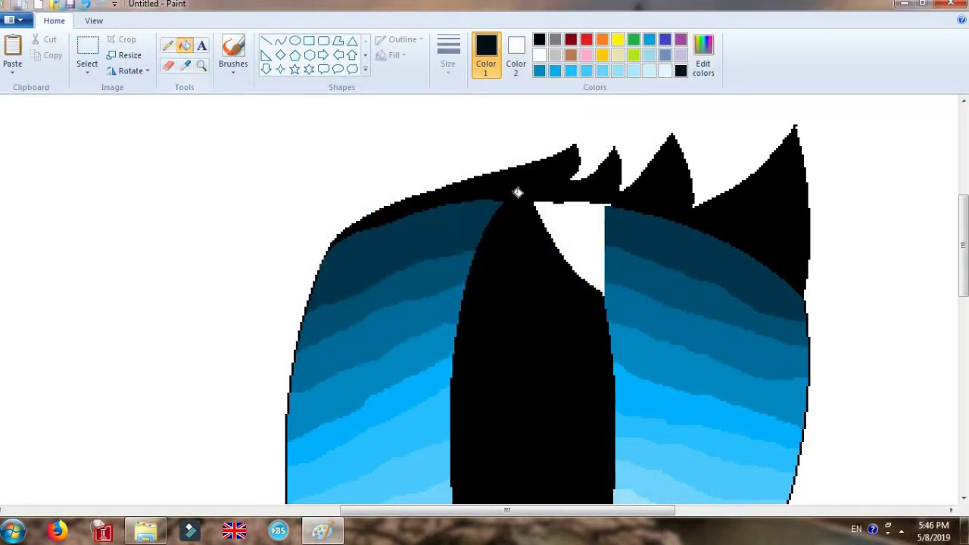
{"action": "left_click", "coordinate": [518, 195]}
{"action": "left_click", "coordinate": [202, 67]}
{"action": "right_click", "coordinate": [206, 307]}
{"action": "right_click", "coordinate": [206, 309]}
{"action": "right_click", "coordinate": [206, 309]}
{"action": "left_click", "coordinate": [207, 309]}
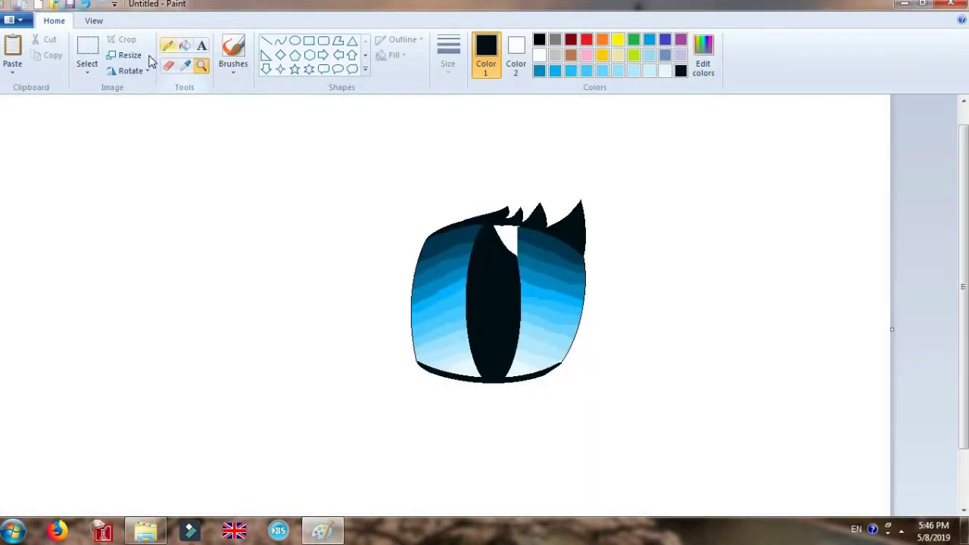
Select a rectangular area around the whole finished eye and copy it.
{"action": "left_click", "coordinate": [87, 53]}
{"action": "left_click_drag", "start_coordinate": [623, 391], "coordinate": [638, 409]}
{"action": "right_click", "coordinate": [545, 318]}
{"action": "left_click", "coordinate": [579, 343]}
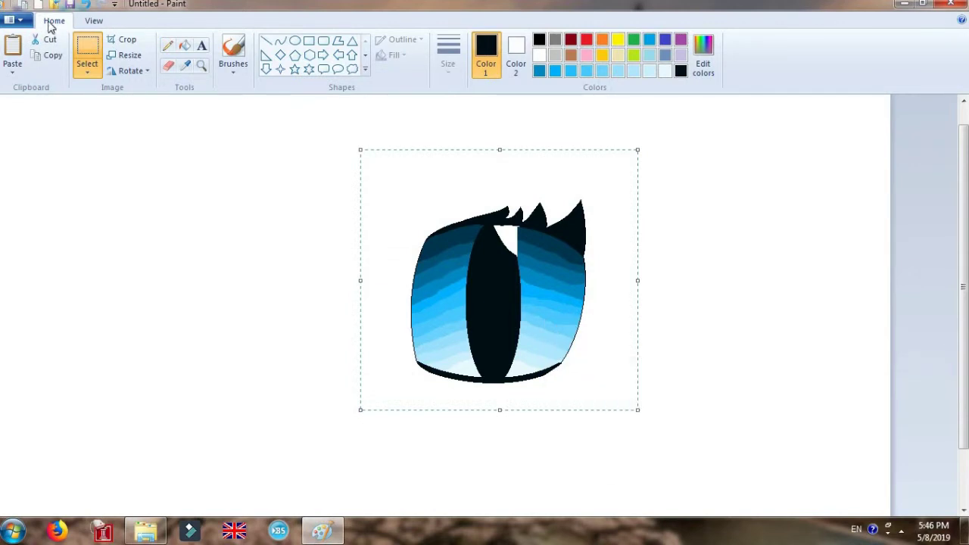
Paste the copied eye, place it to the left of the original at the same height, and flip it horizontally.
{"action": "left_click", "coordinate": [13, 47]}
{"action": "left_click_drag", "start_coordinate": [150, 197], "coordinate": [242, 259]}
{"action": "right_click", "coordinate": [243, 258]}
{"action": "mouse_move", "coordinate": [302, 379]}
{"action": "left_click", "coordinate": [397, 444]}
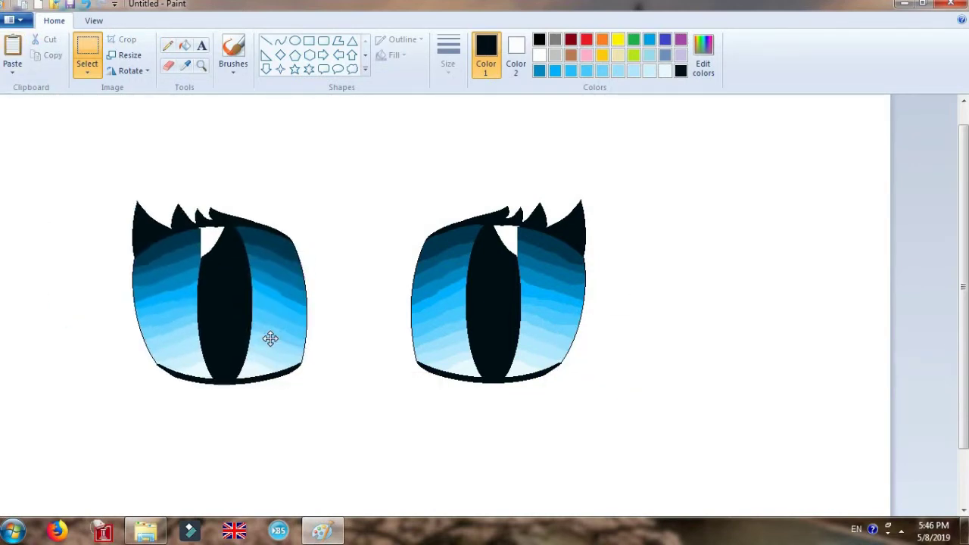
Select a rectangular area of the canvas around both eyes.
{"action": "left_click", "coordinate": [202, 67]}
{"action": "right_click", "coordinate": [95, 190]}
{"action": "left_click", "coordinate": [89, 55]}
{"action": "mouse_move", "coordinate": [37, 135]}
{"action": "left_mouse_down"}
{"action": "mouse_move", "coordinate": [219, 243]}
{"action": "mouse_move", "coordinate": [326, 283]}
{"action": "left_mouse_up"}
{"action": "right_click", "coordinate": [201, 212]}
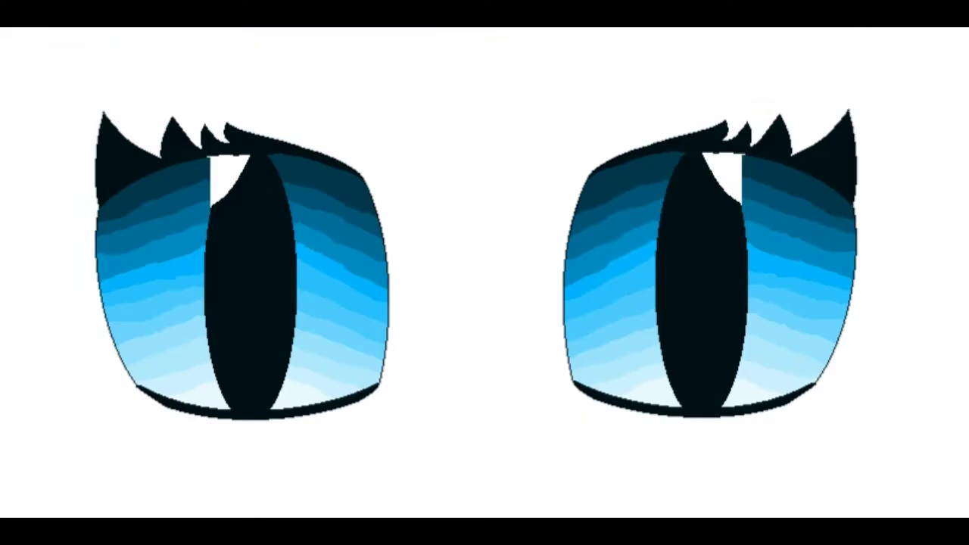